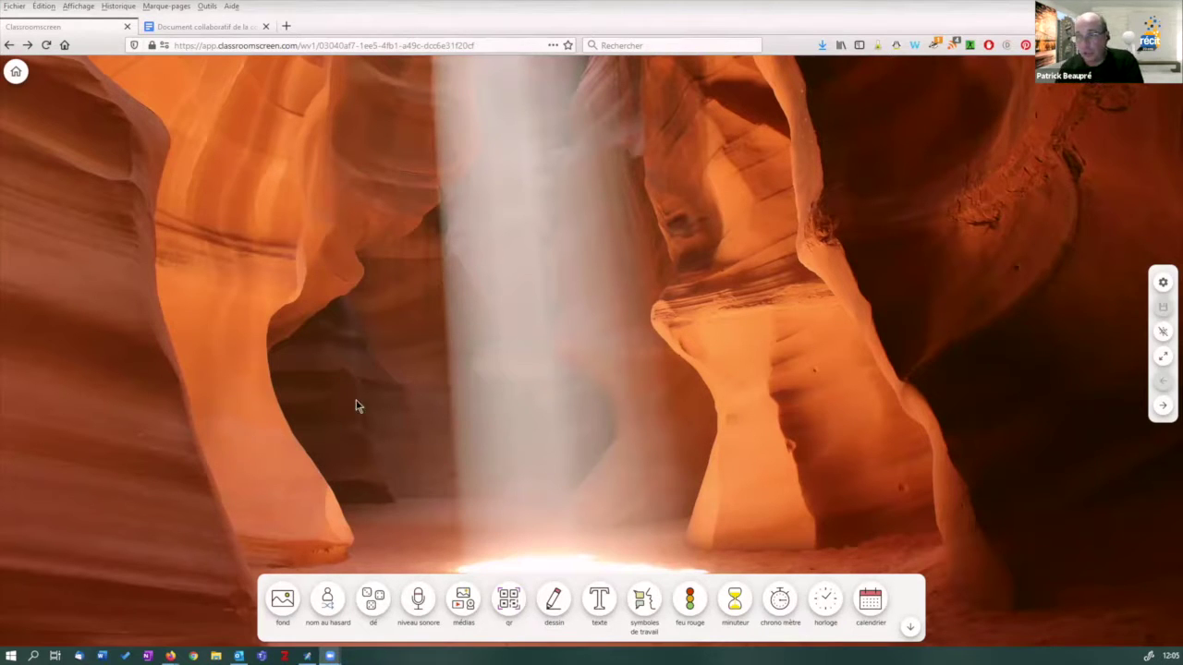
# Add a stopwatch widget to the screen, let it run for a few seconds and pause it
pyautogui.click(779, 601)
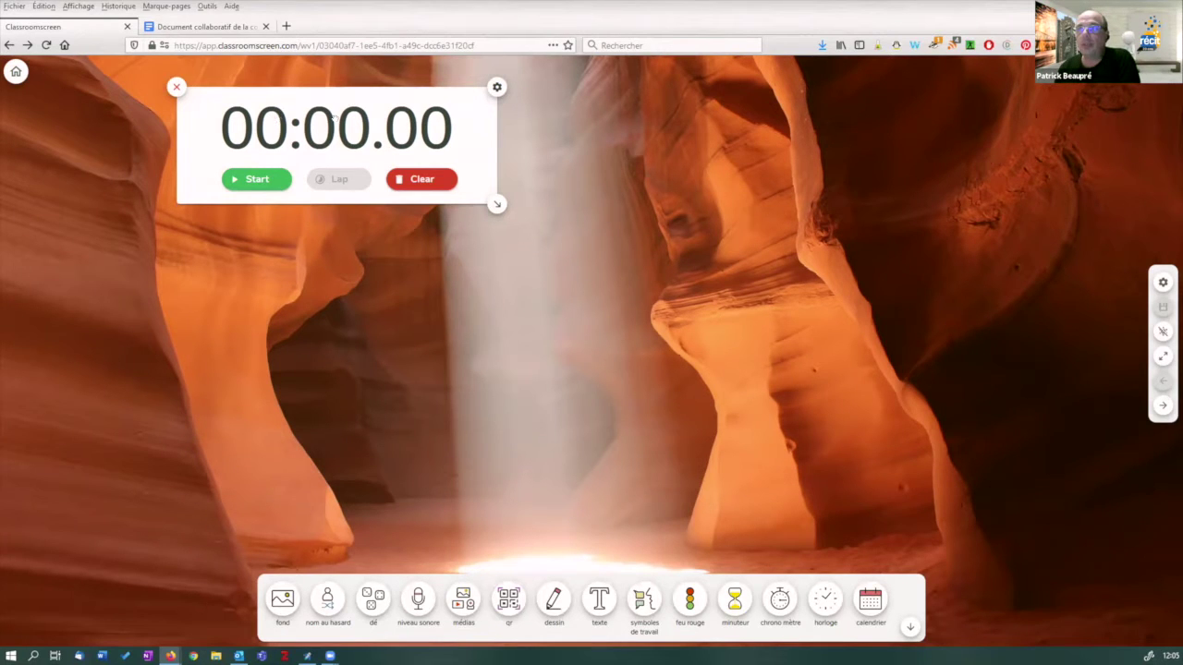
pyautogui.click(255, 178)
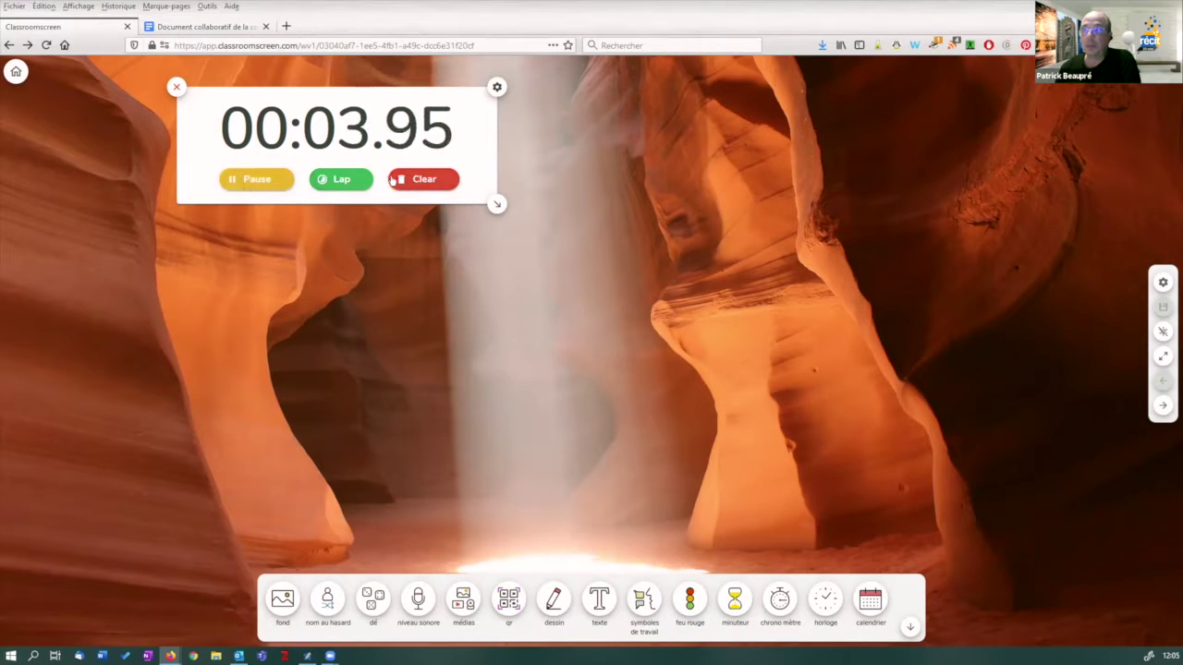
pyautogui.click(258, 179)
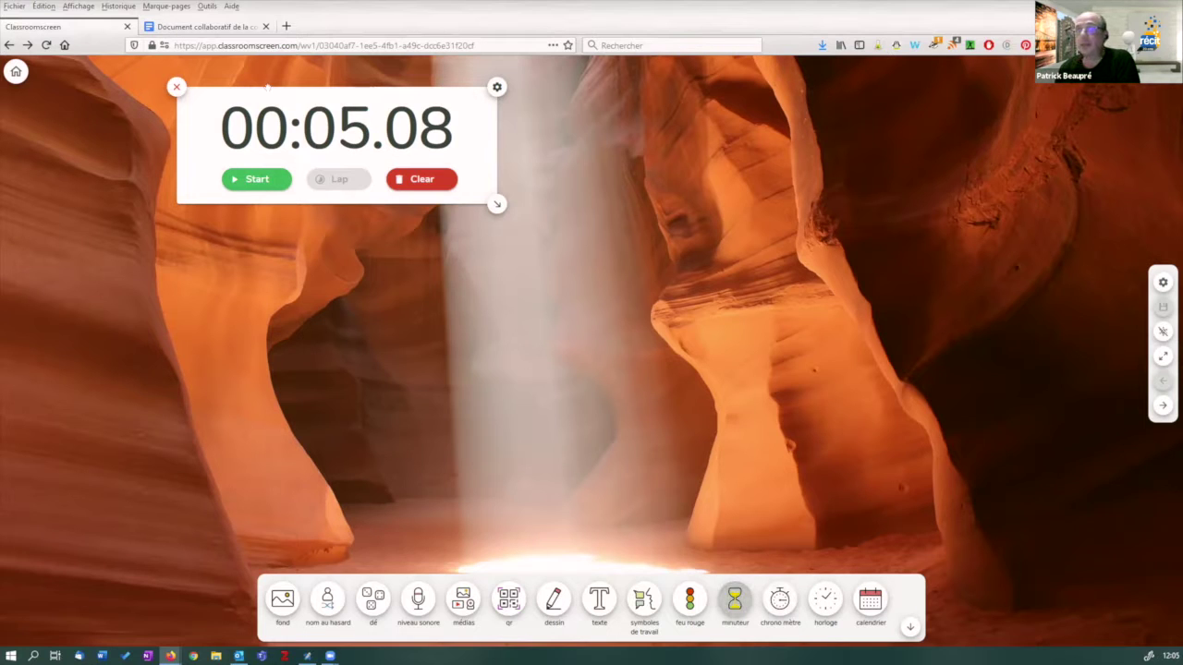
# Add a timer widget, arrange the stopwatch and timer side by side along the top edge, and start the 10:00 countdown
pyautogui.click(734, 601)
pyautogui.moveTo(218, 92); pyautogui.dragTo(141, 78)
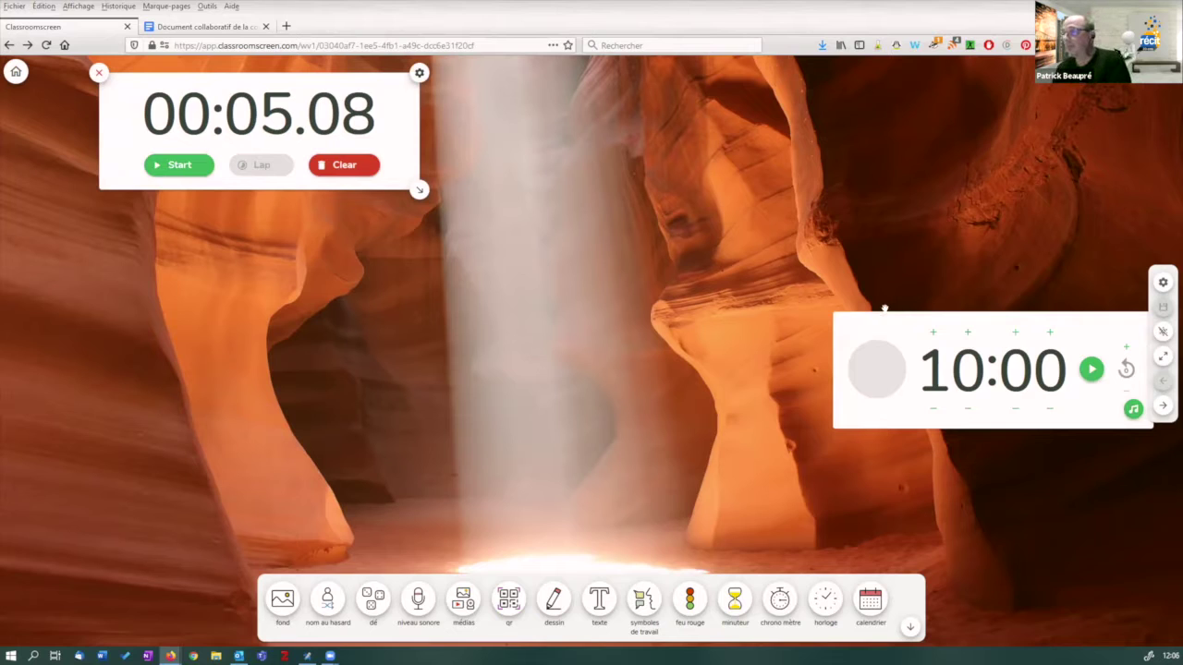
pyautogui.moveTo(878, 319); pyautogui.dragTo(647, 144)
pyautogui.moveTo(568, 44); pyautogui.dragTo(689, 129)
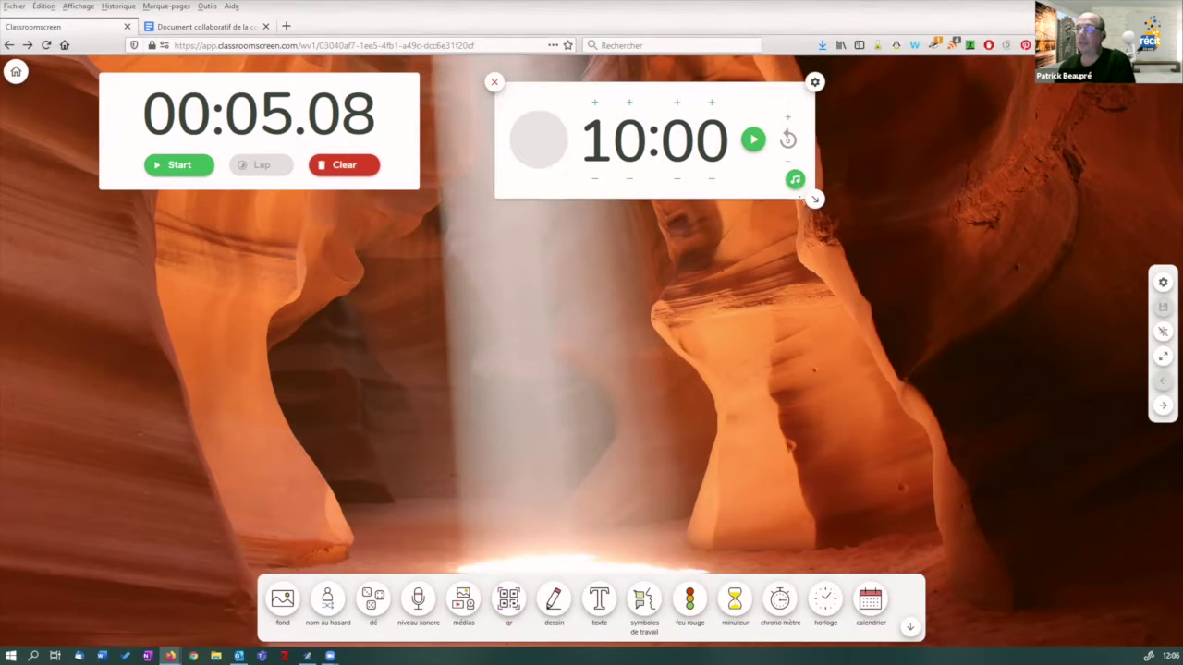
pyautogui.click(756, 143)
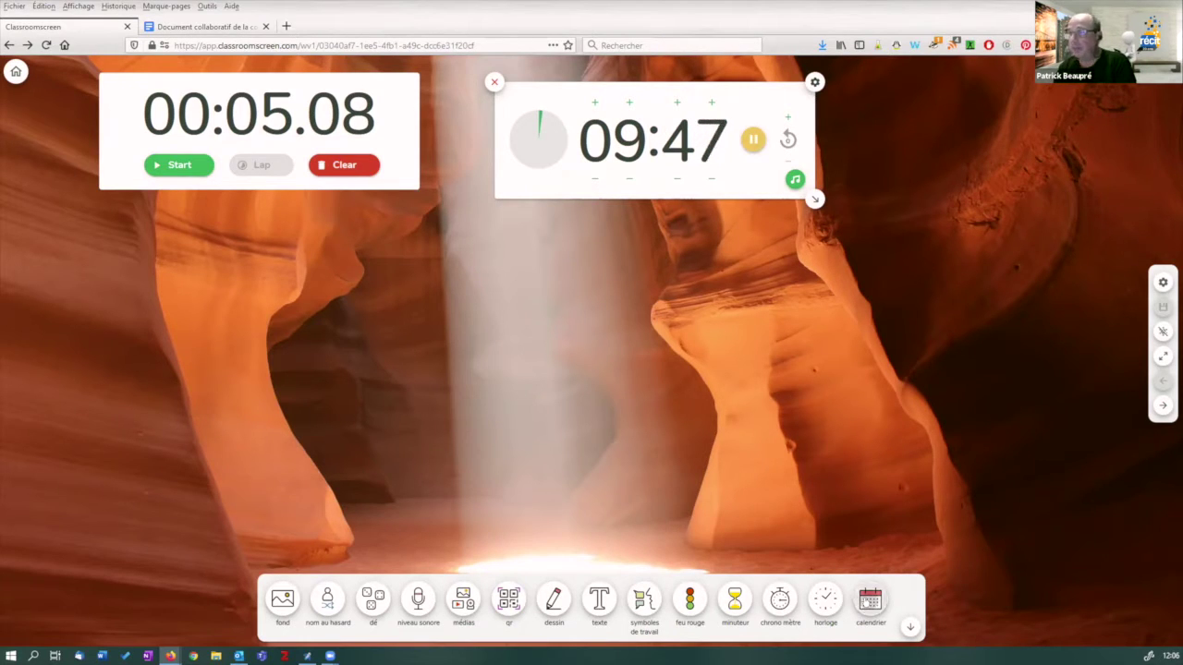
# Add a calendar widget beside the timer and a clock widget below the stopwatch
pyautogui.click(869, 599)
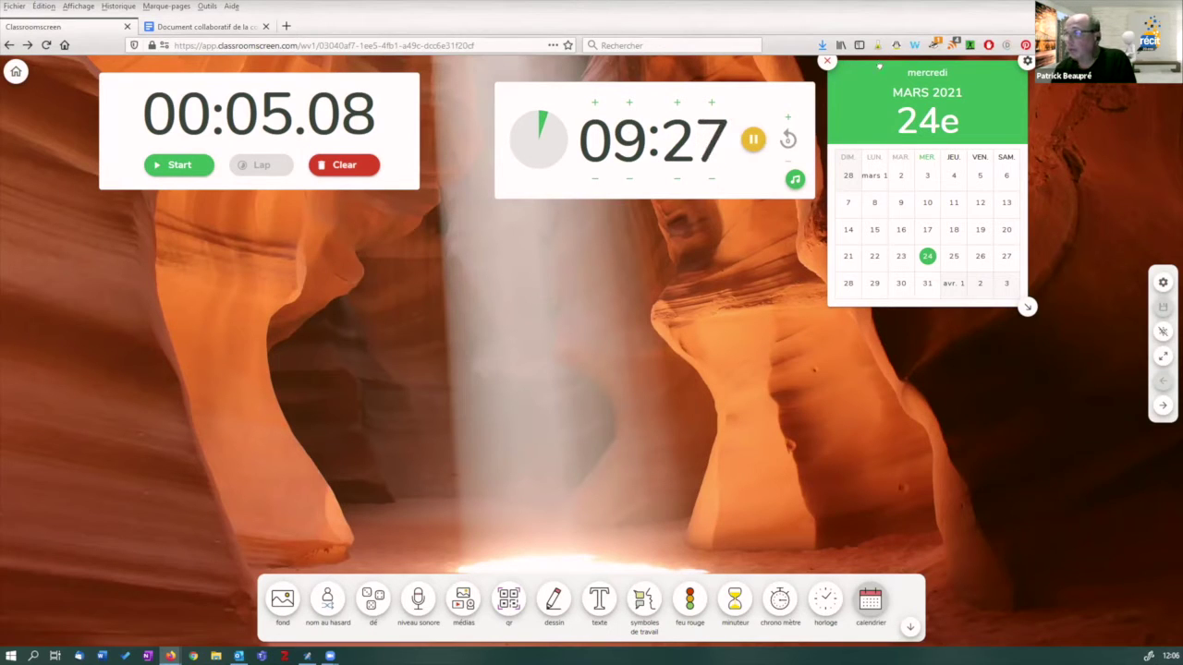
pyautogui.moveTo(879, 67); pyautogui.dragTo(931, 91)
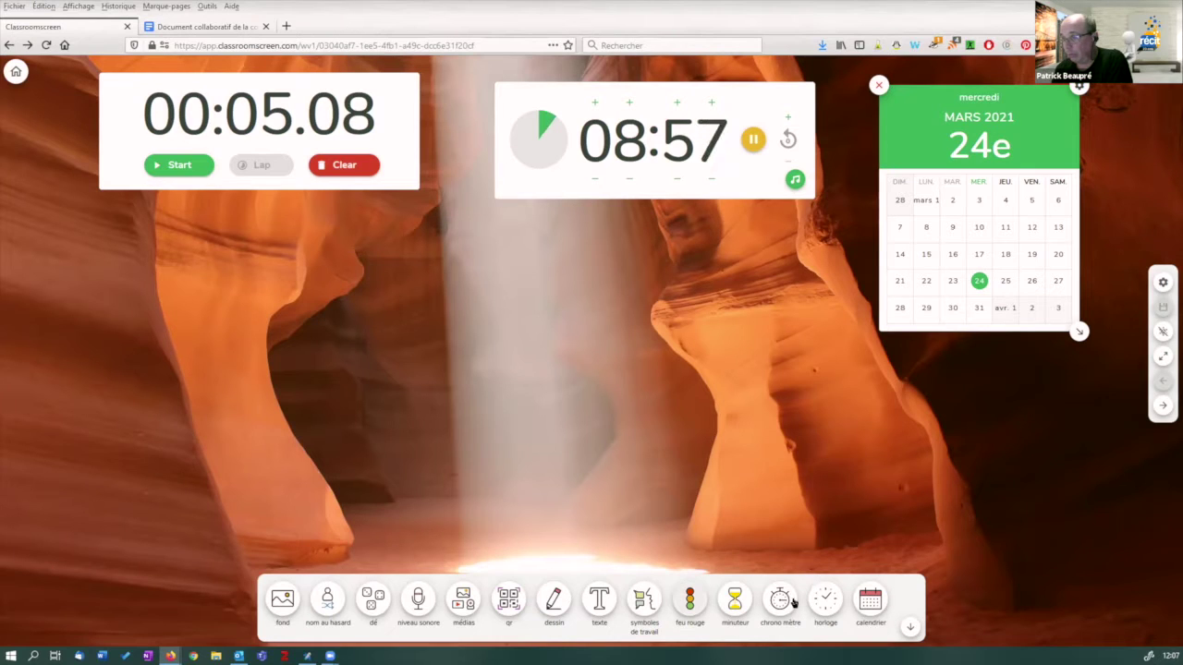
pyautogui.click(825, 599)
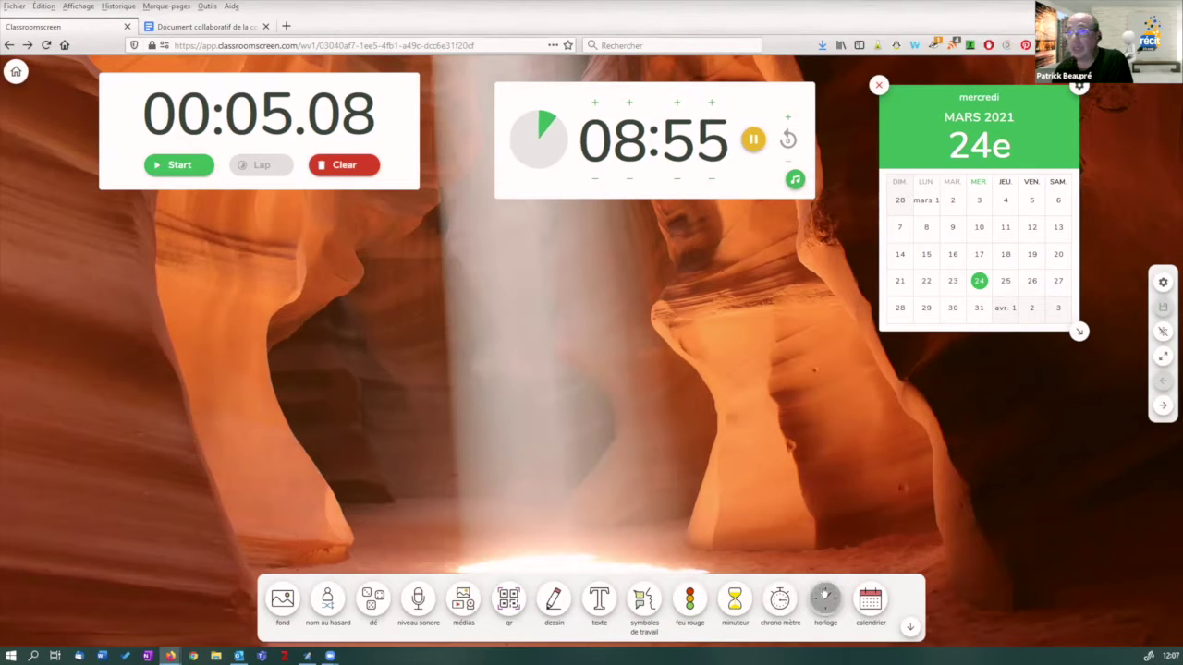
pyautogui.moveTo(1041, 185); pyautogui.dragTo(89, 244)
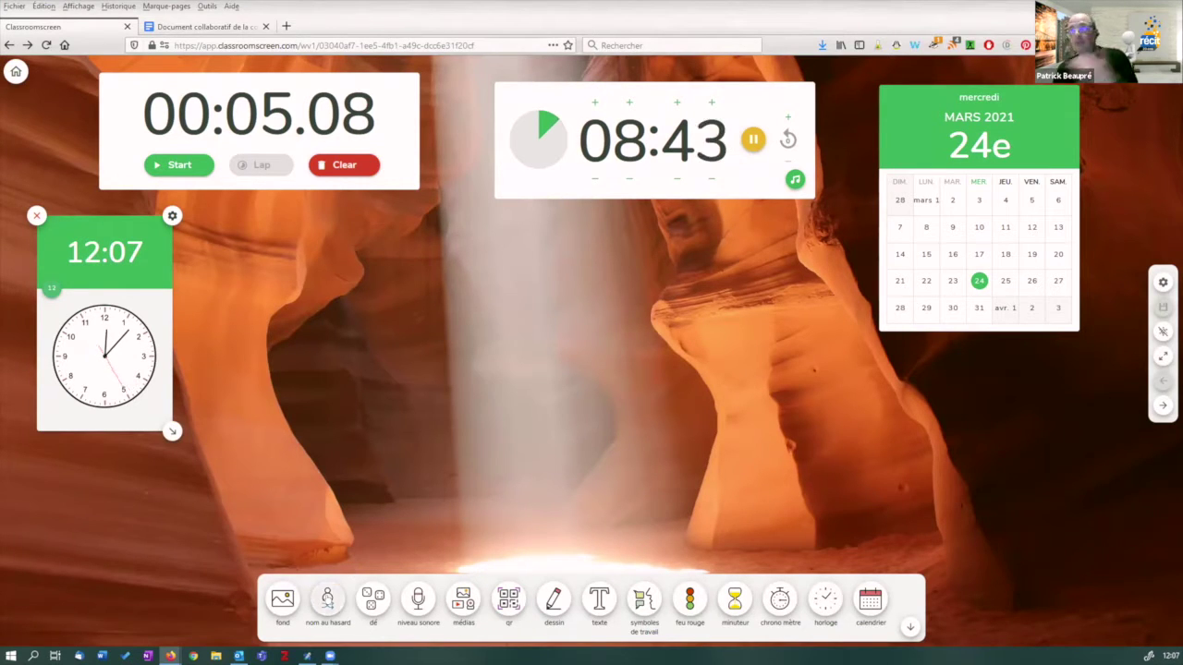
# Draw a random name from the list Listes des élèves-01 with the random name widget and remove the widget
pyautogui.click(327, 599)
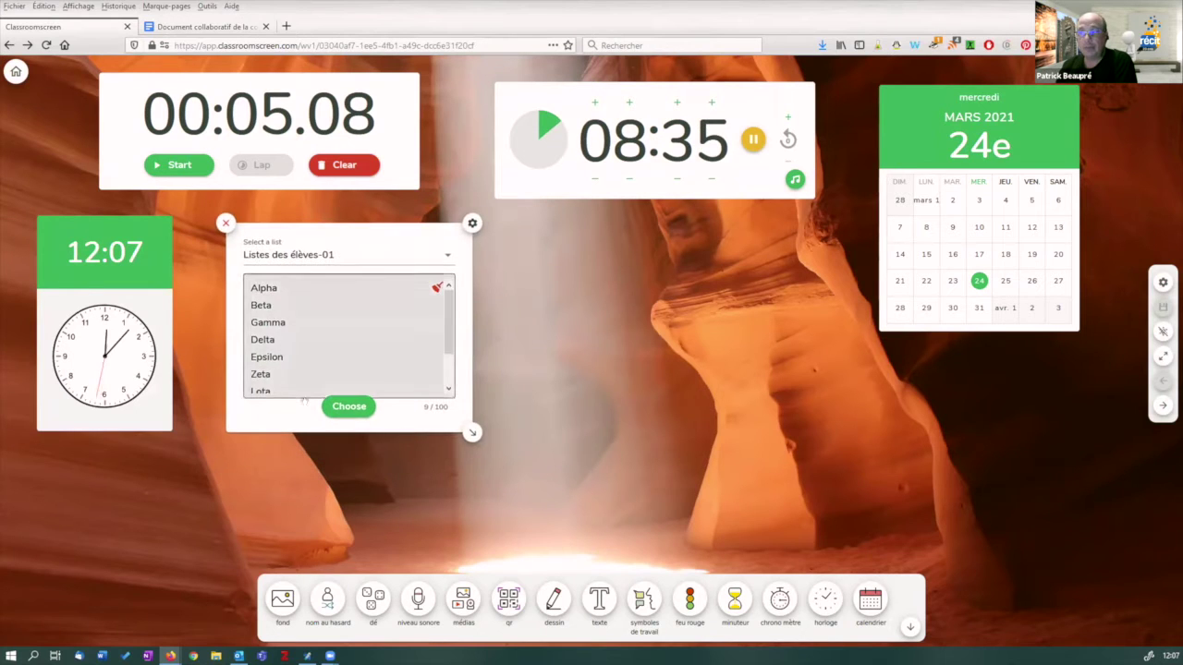
pyautogui.scroll(-1, 313, 379)
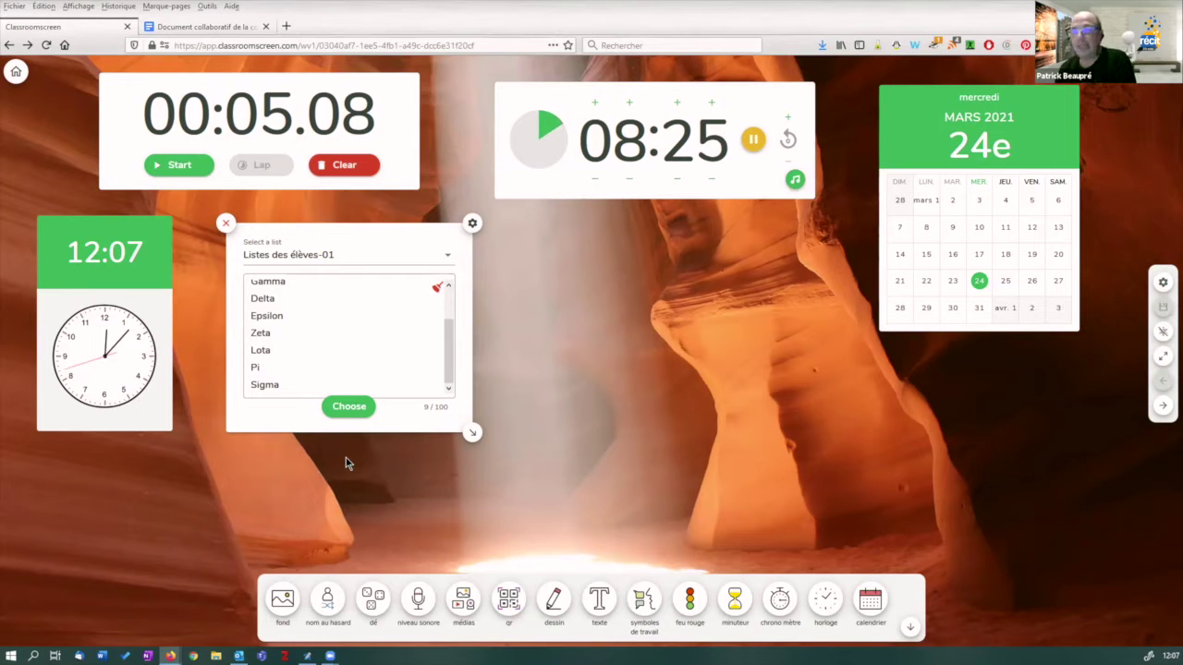
pyautogui.click(347, 409)
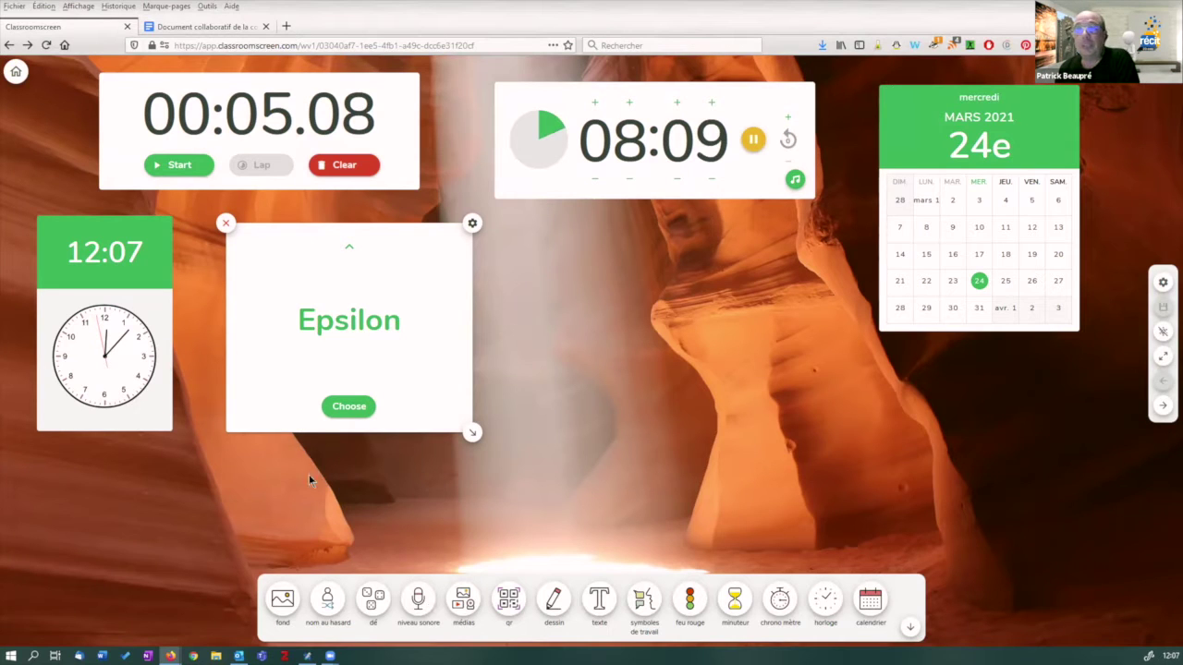
pyautogui.click(225, 223)
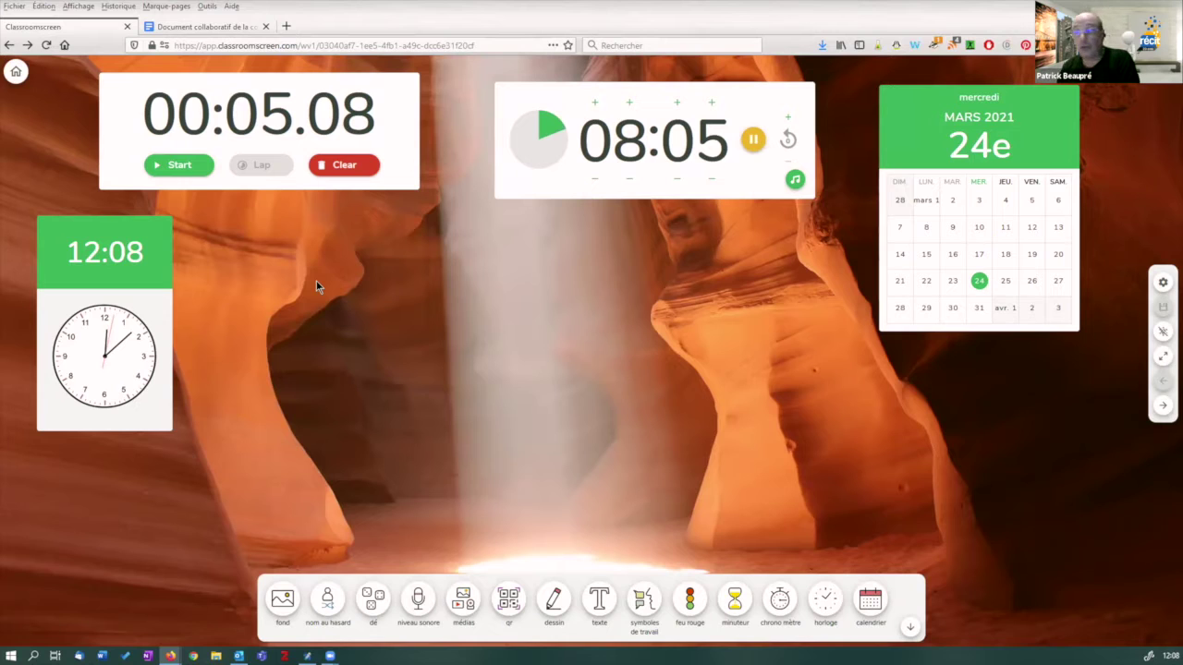
# Open the existing New group maker screen and proceed with the student list Listes des élèves-01
pyautogui.click(15, 74)
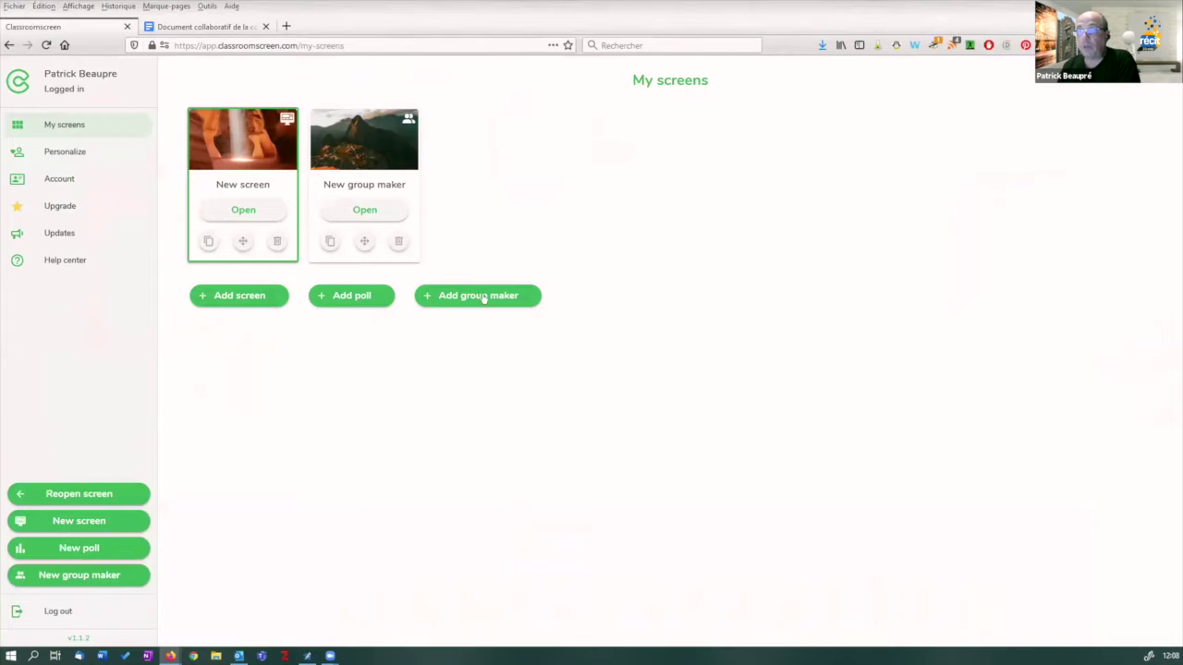
pyautogui.click(371, 210)
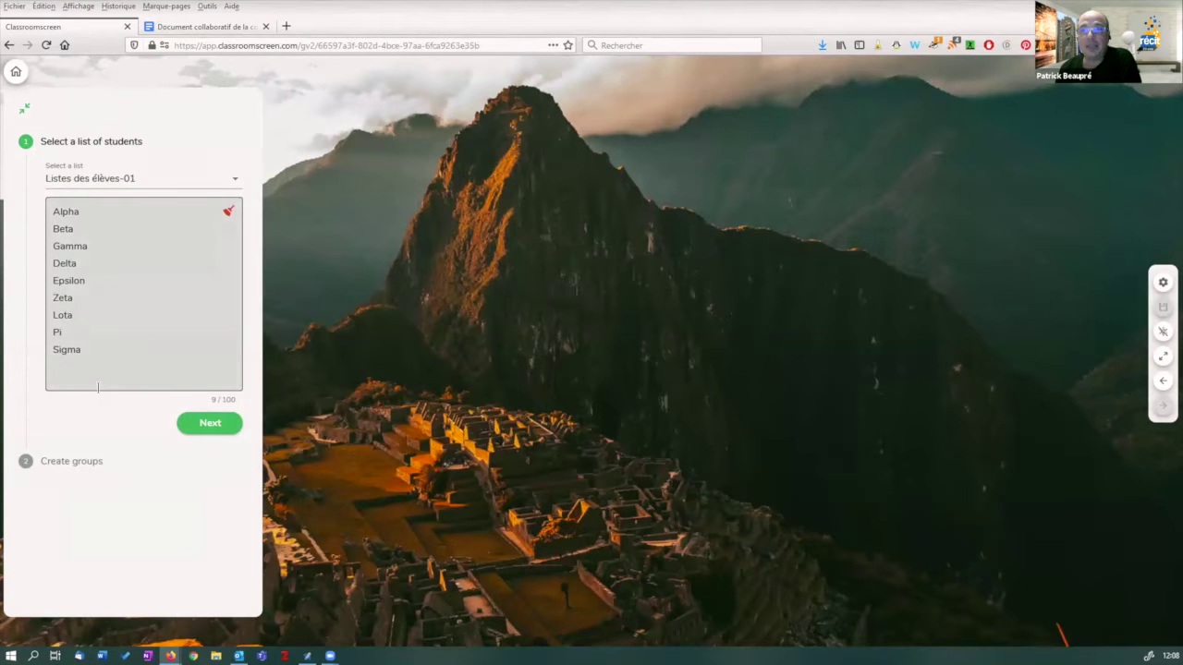
pyautogui.click(208, 423)
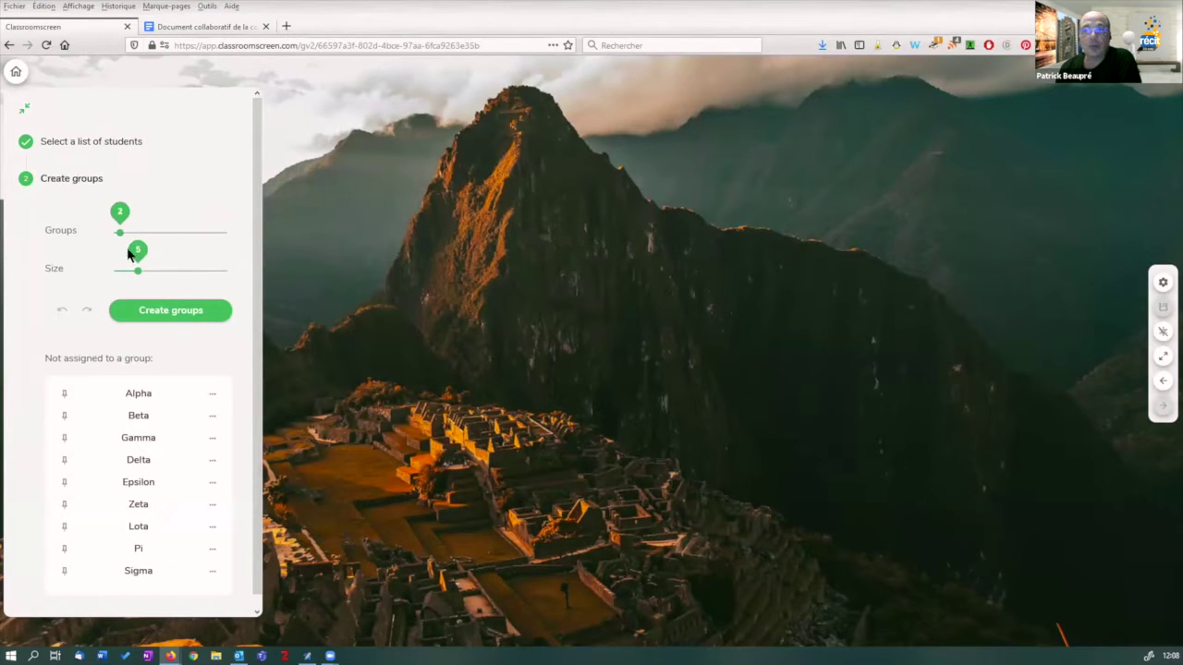
# Divide the students into 3 groups with a size of 3
pyautogui.click(123, 232)
pyautogui.moveTo(137, 270); pyautogui.dragTo(125, 270)
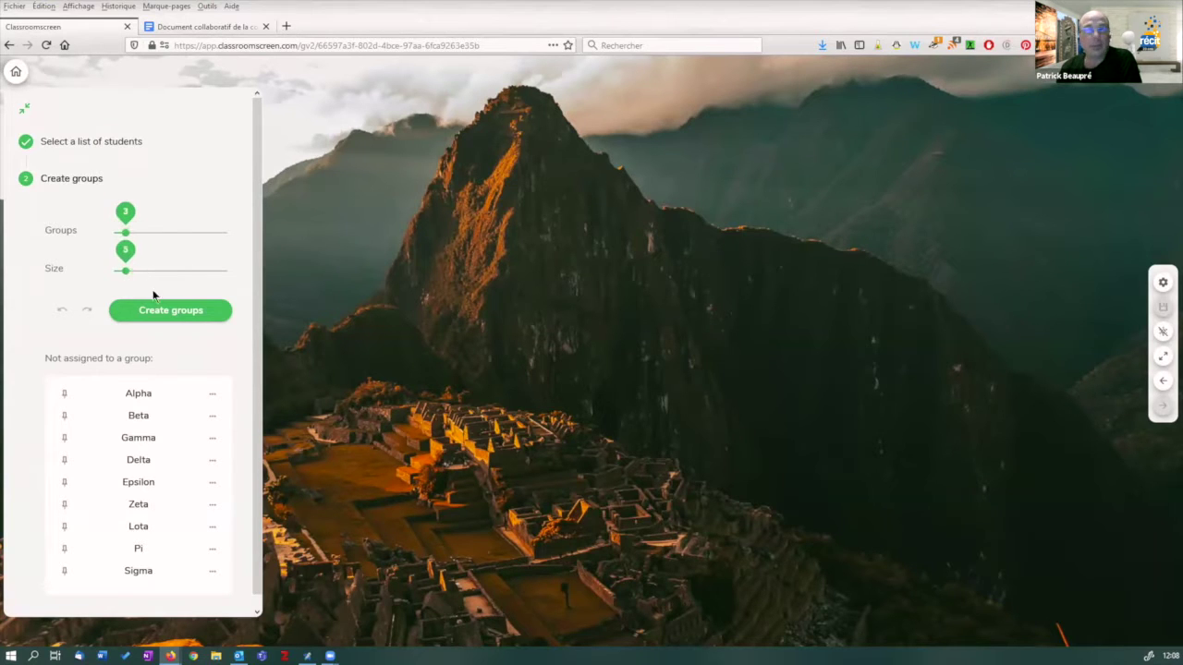
pyautogui.click(164, 313)
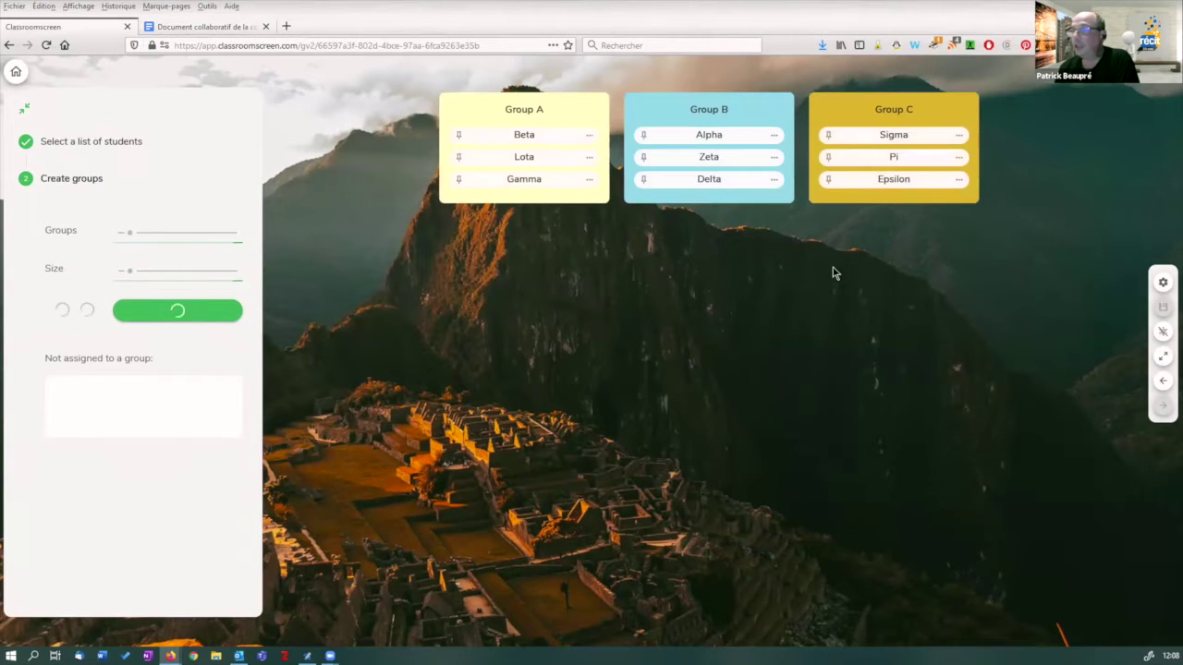
# Change the group titles to "Groupe" in the group maker settings and close the settings
pyautogui.click(1163, 284)
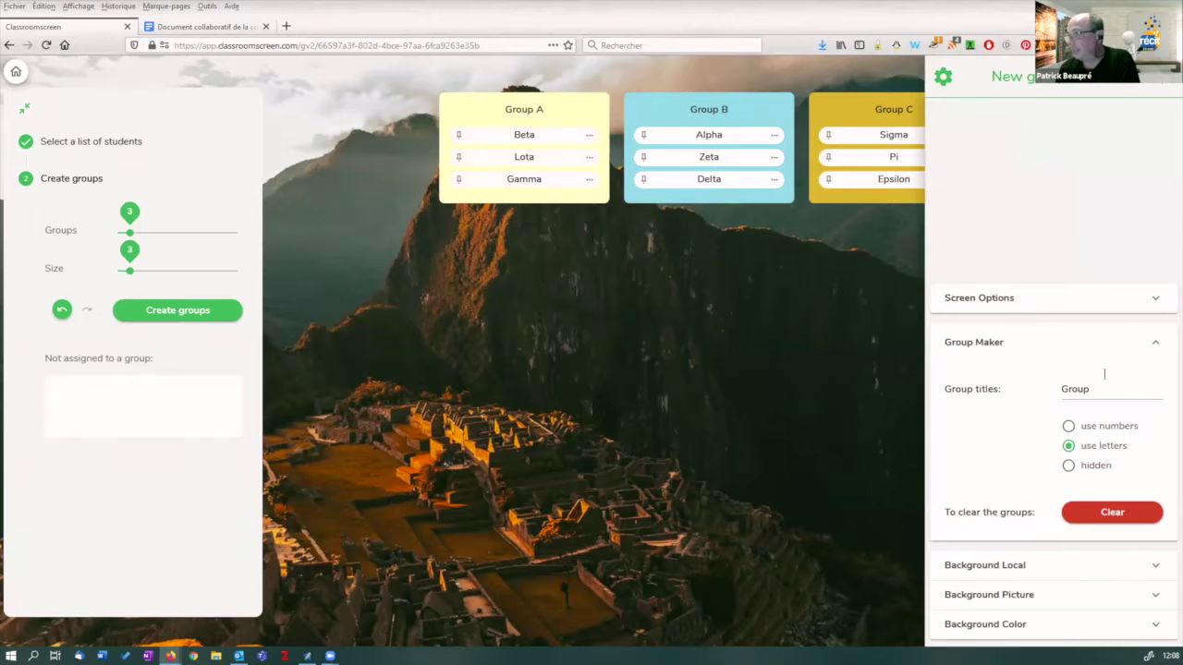
pyautogui.click(1095, 389)
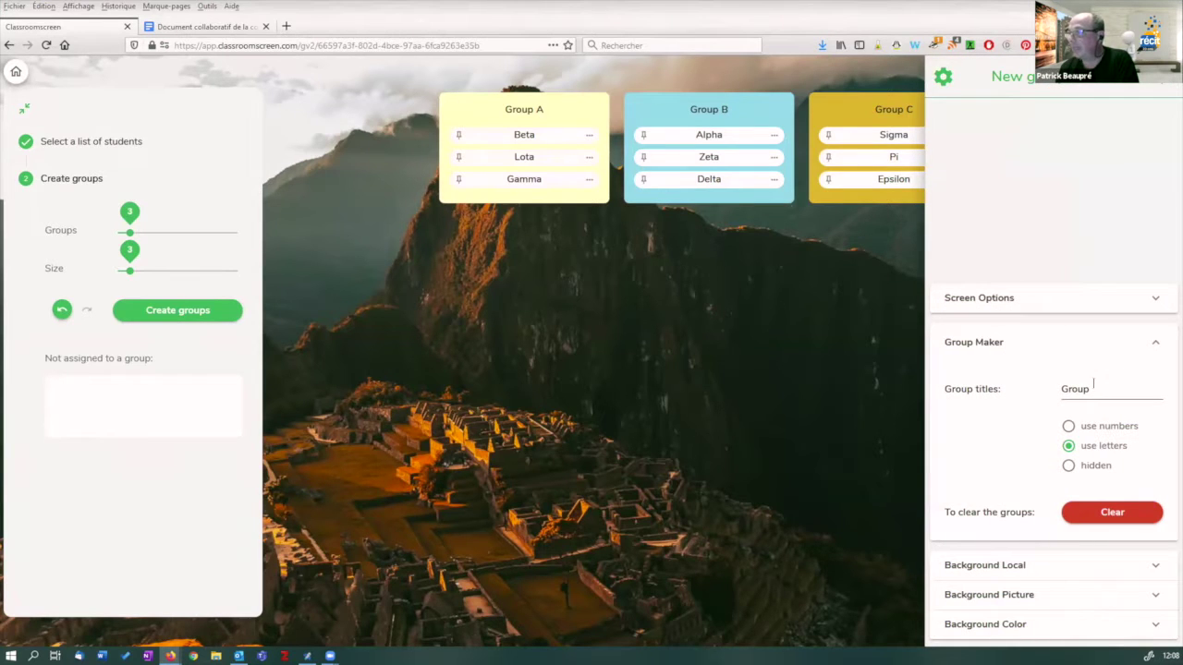
pyautogui.hotkey('ctrl', 'a')
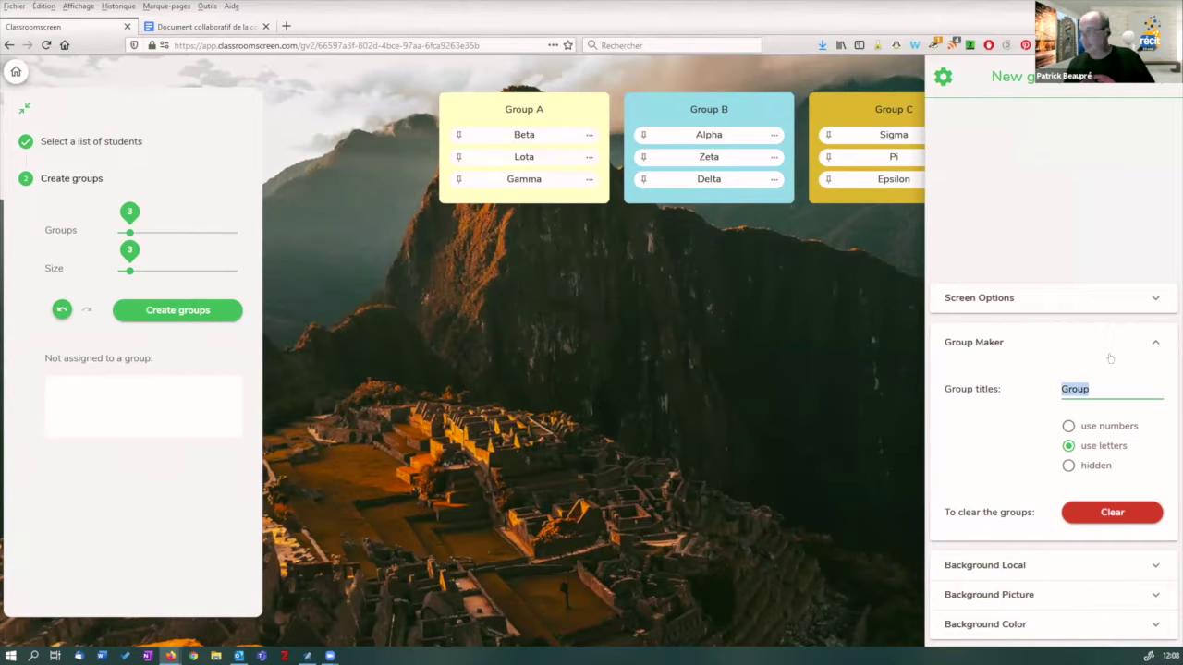
pyautogui.write('Groupe')
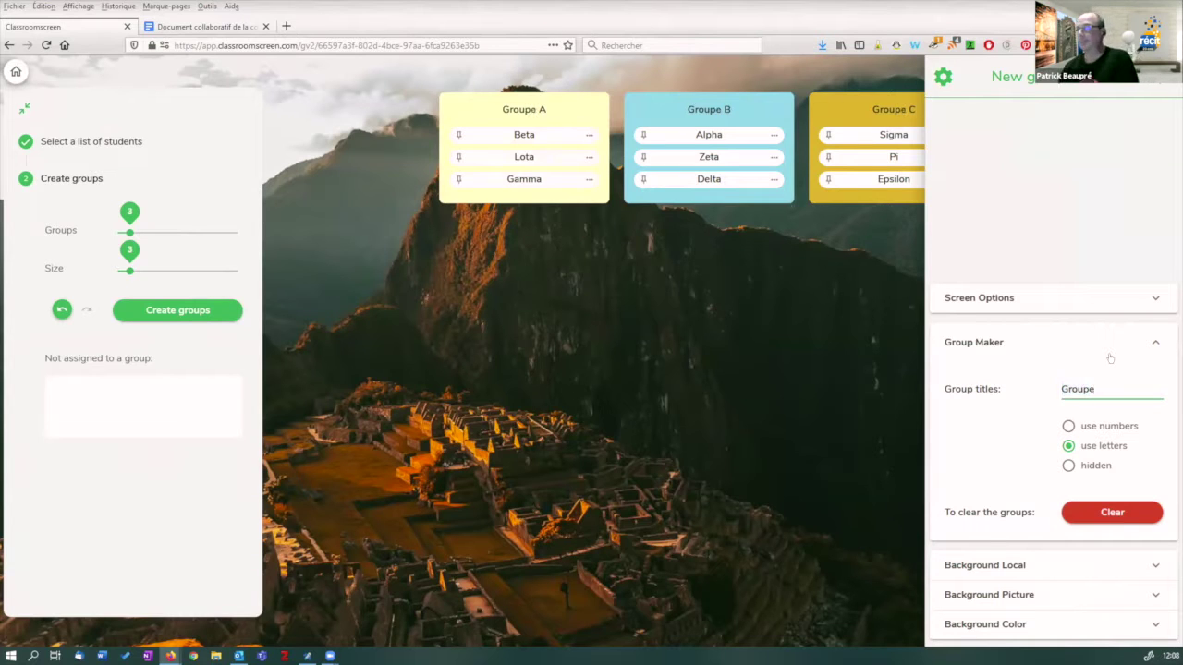
pyautogui.click(523, 373)
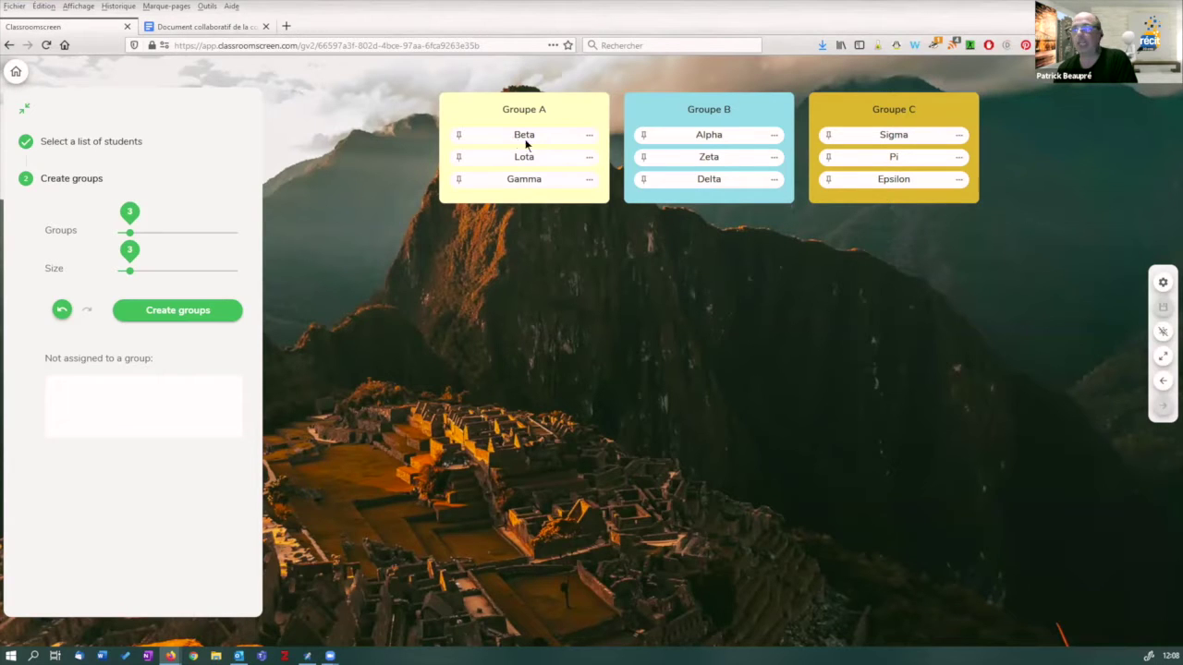
# Specify that Beta must not be matched with Gamma and Lota
pyautogui.click(588, 136)
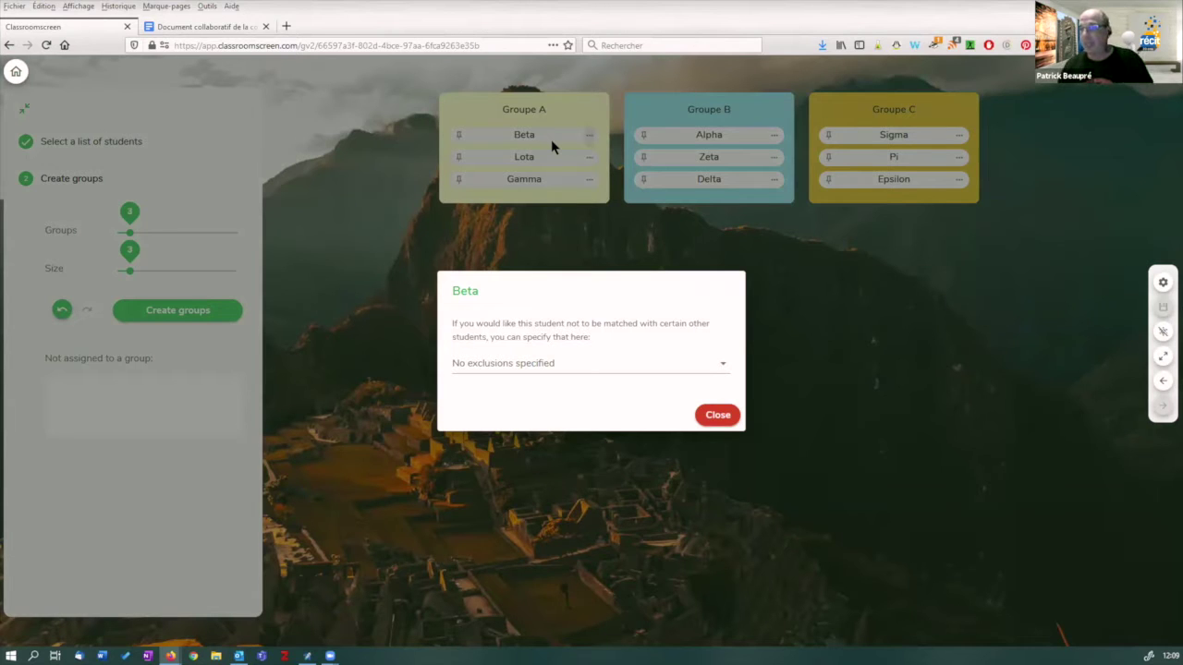
pyautogui.click(526, 381)
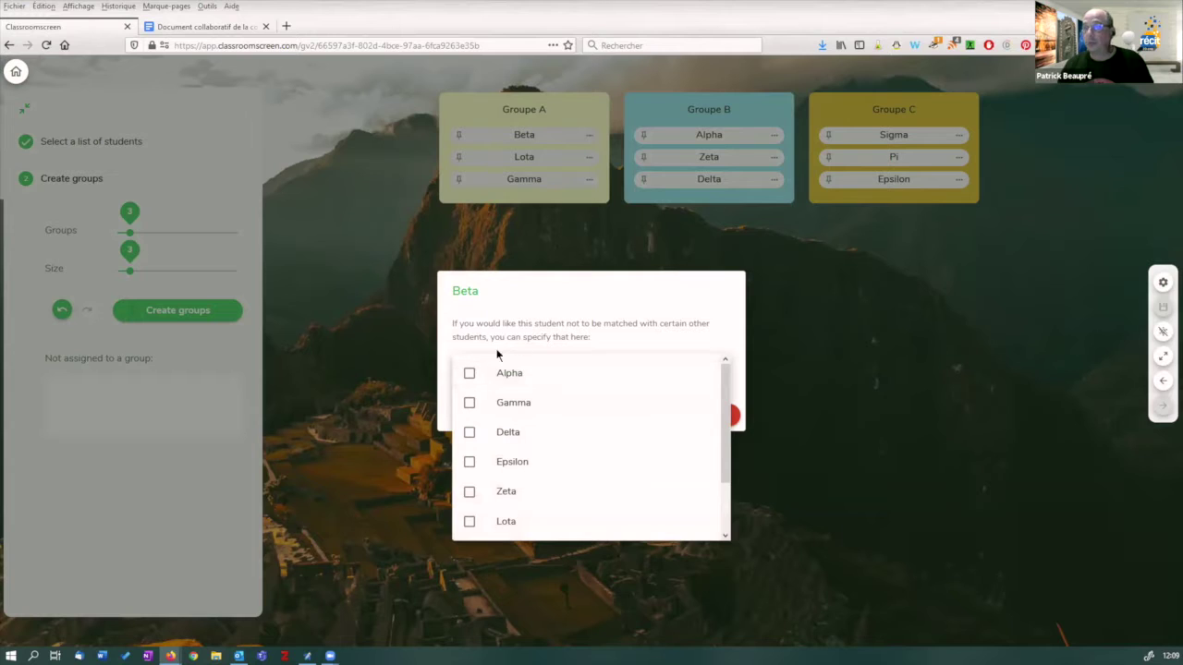
pyautogui.scroll(-1, 481, 412)
pyautogui.scroll(1, 481, 408)
pyautogui.click(481, 409)
pyautogui.scroll(-2, 520, 449)
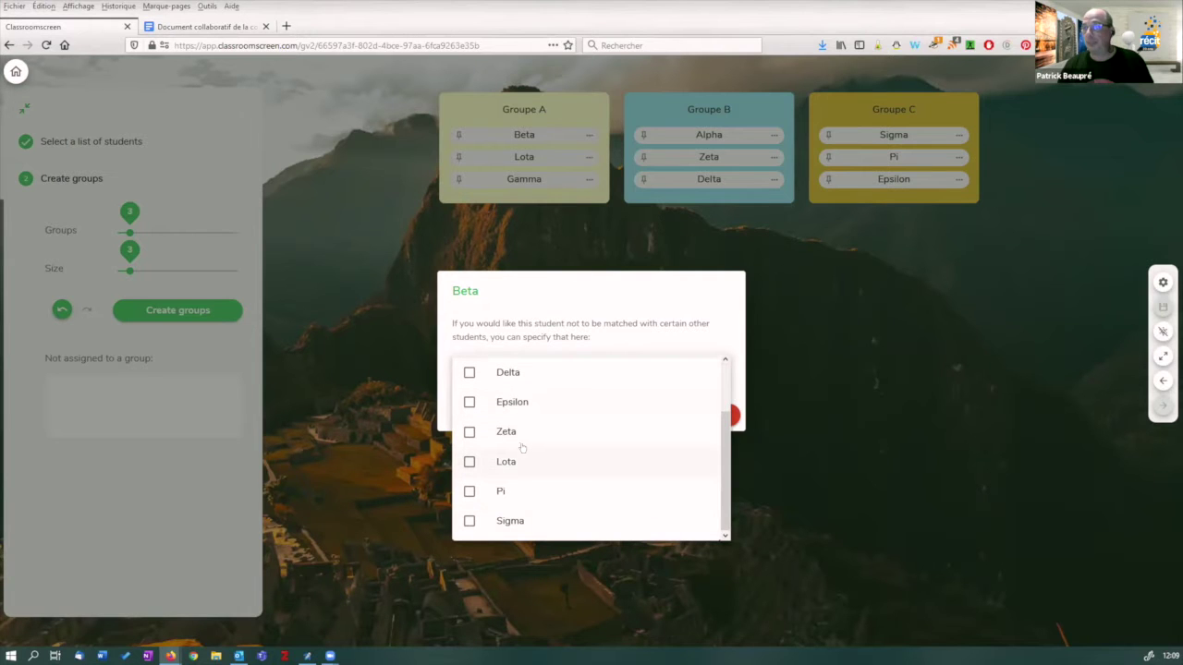
pyautogui.click(469, 462)
pyautogui.click(708, 288)
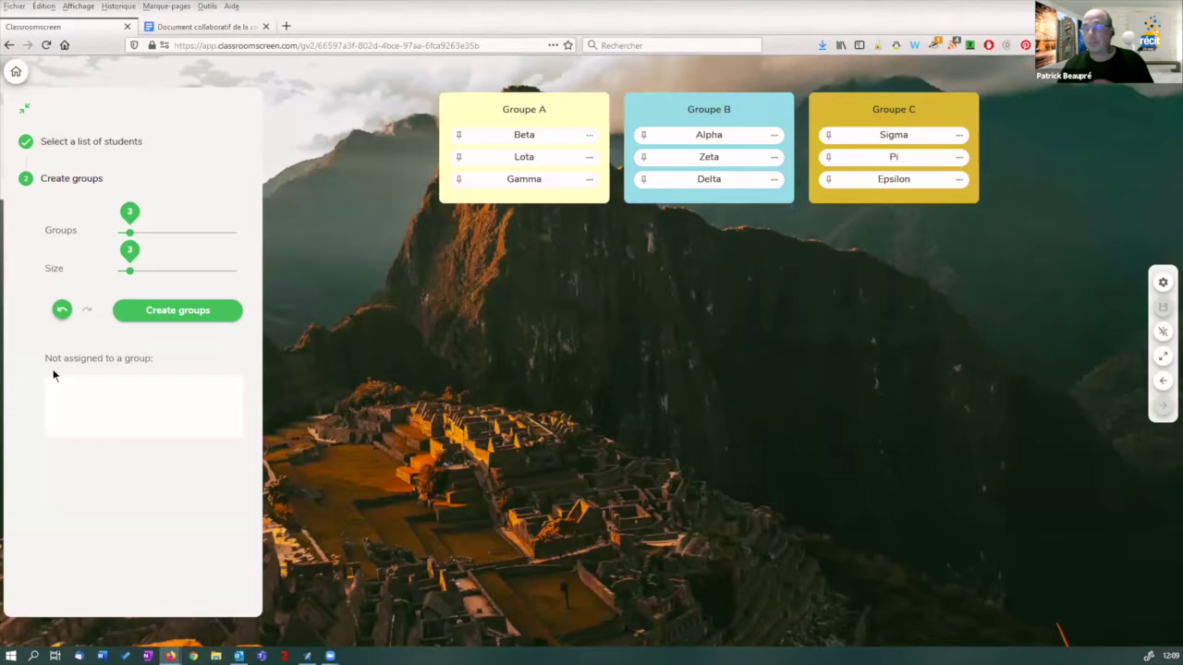
# Regenerate the groups, pin Gamma in Groupe A, and regenerate the groups once more
pyautogui.click(196, 311)
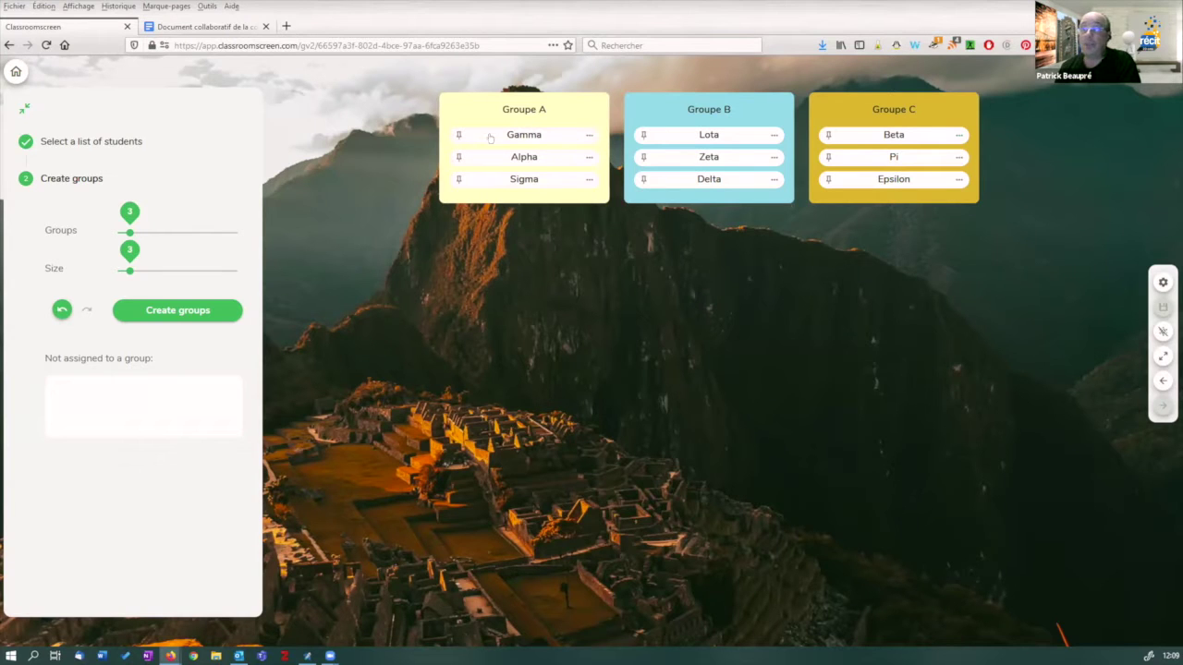
pyautogui.click(460, 135)
pyautogui.click(165, 312)
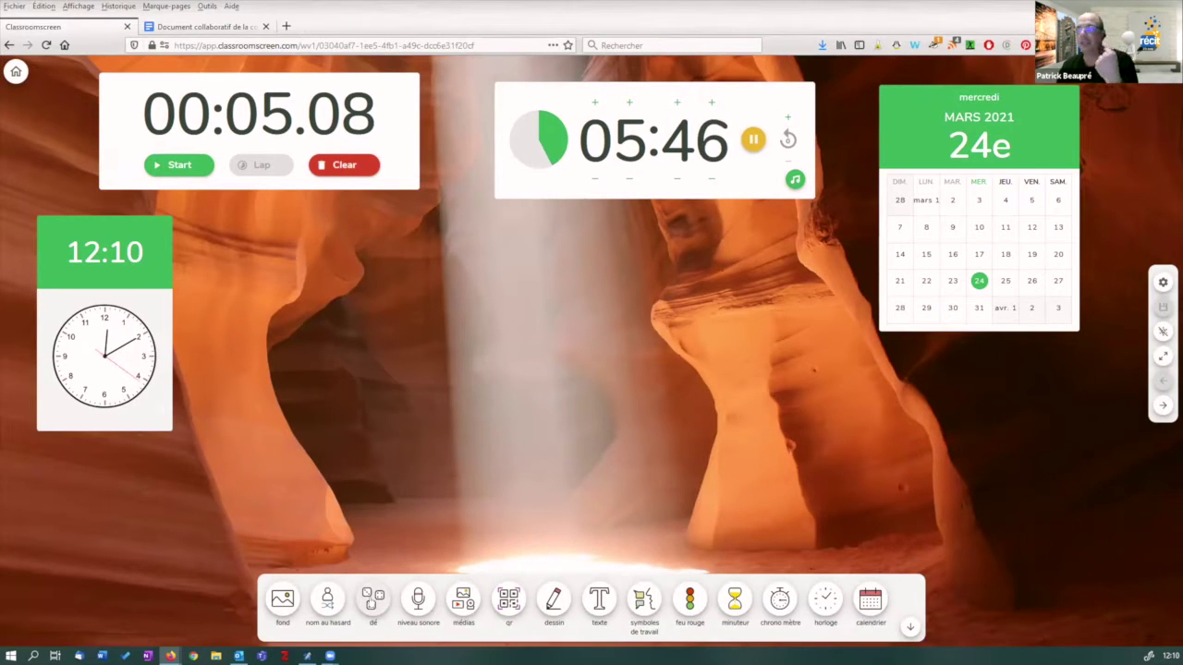
# Show the dice widget on the canyon screen and remove it
pyautogui.click(372, 599)
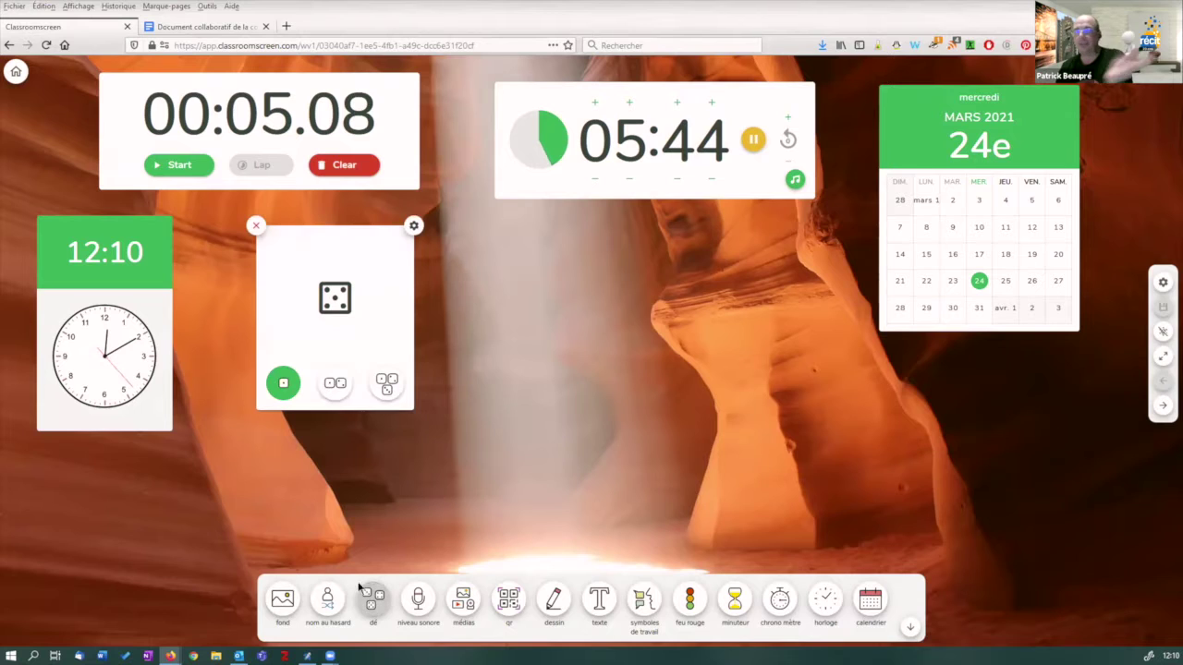
pyautogui.click(256, 226)
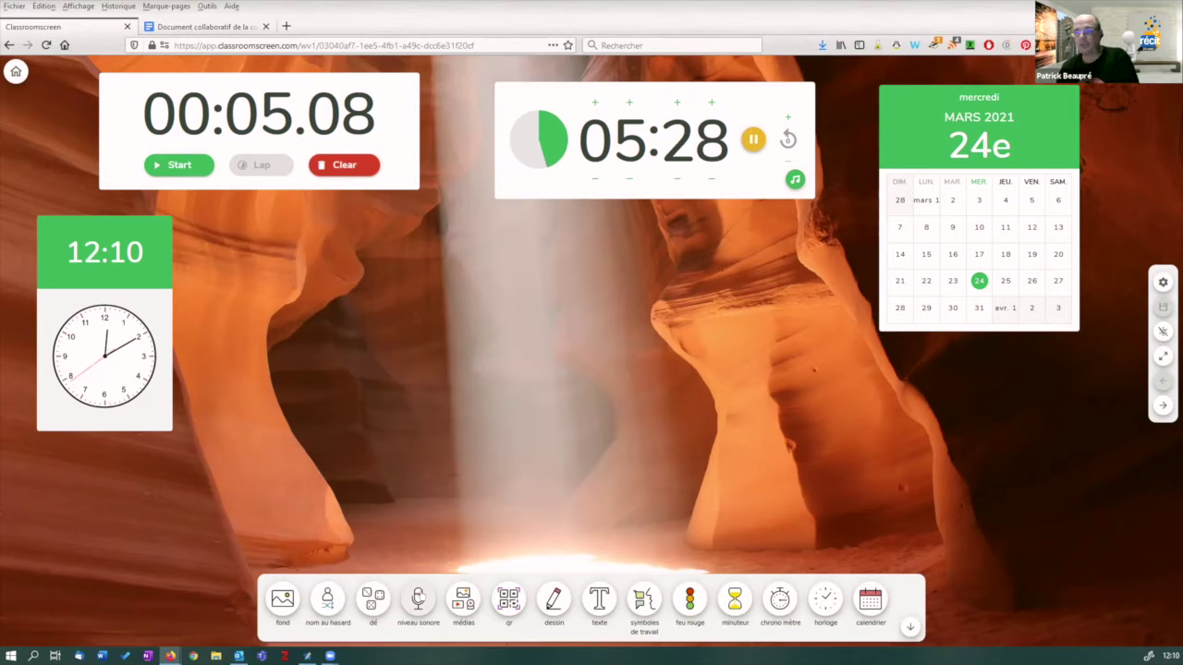
# Add the sound level widget with microphone access allowed, and return to the My screens overview
pyautogui.click(418, 599)
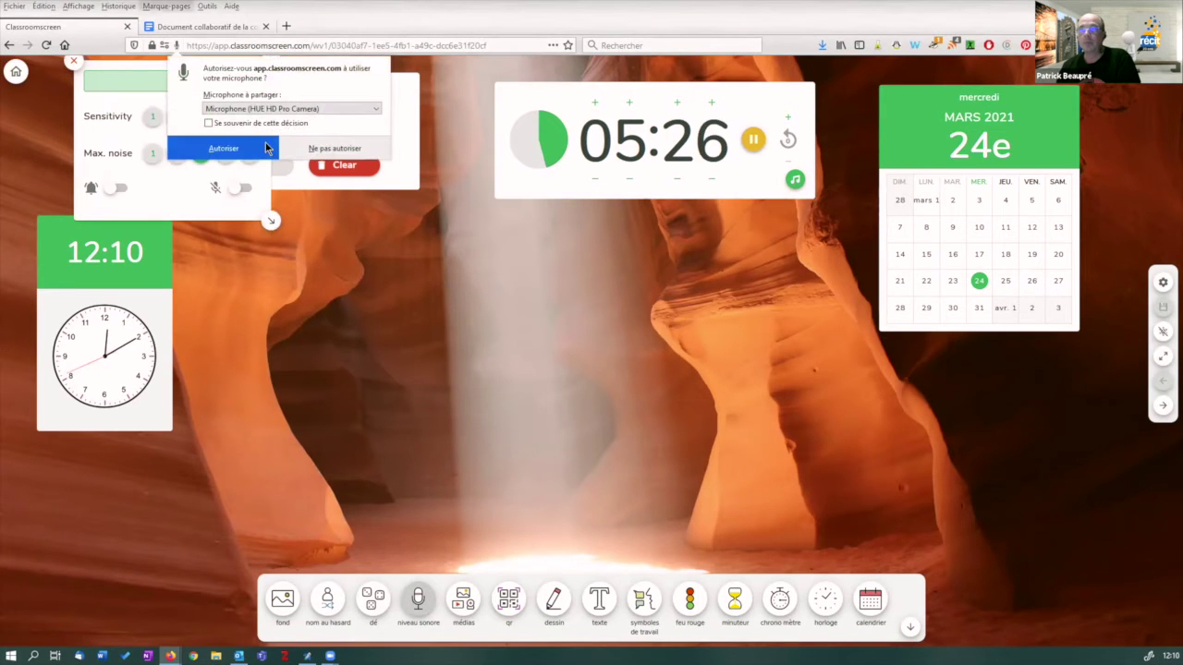
pyautogui.click(261, 145)
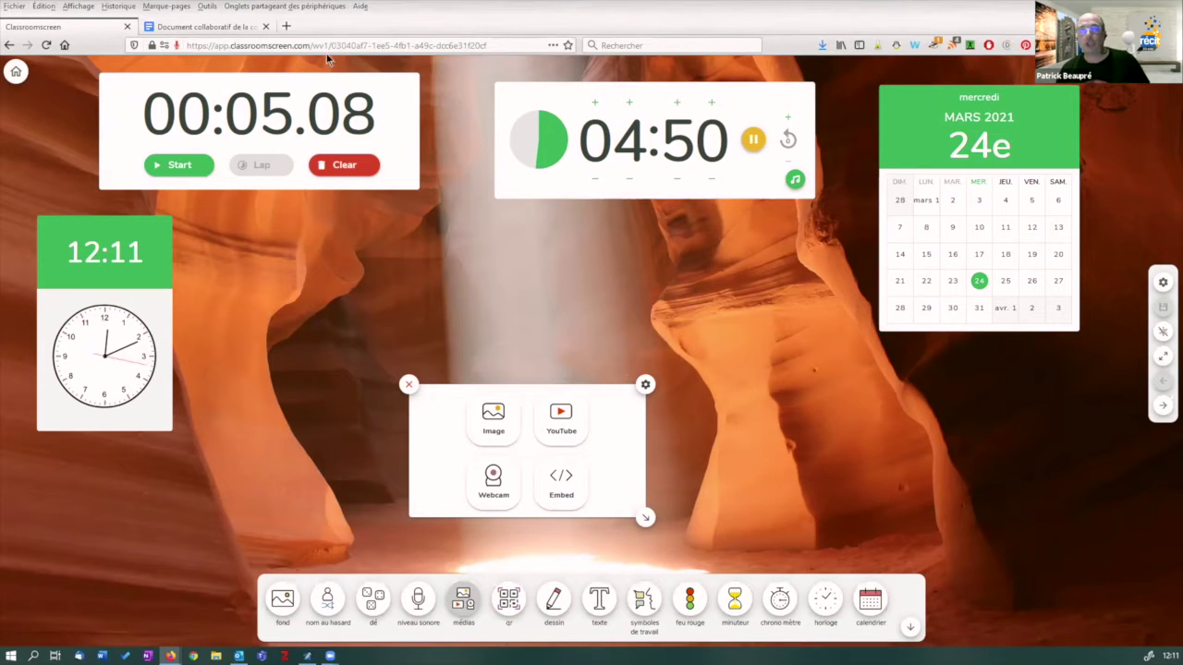
pyautogui.click(15, 71)
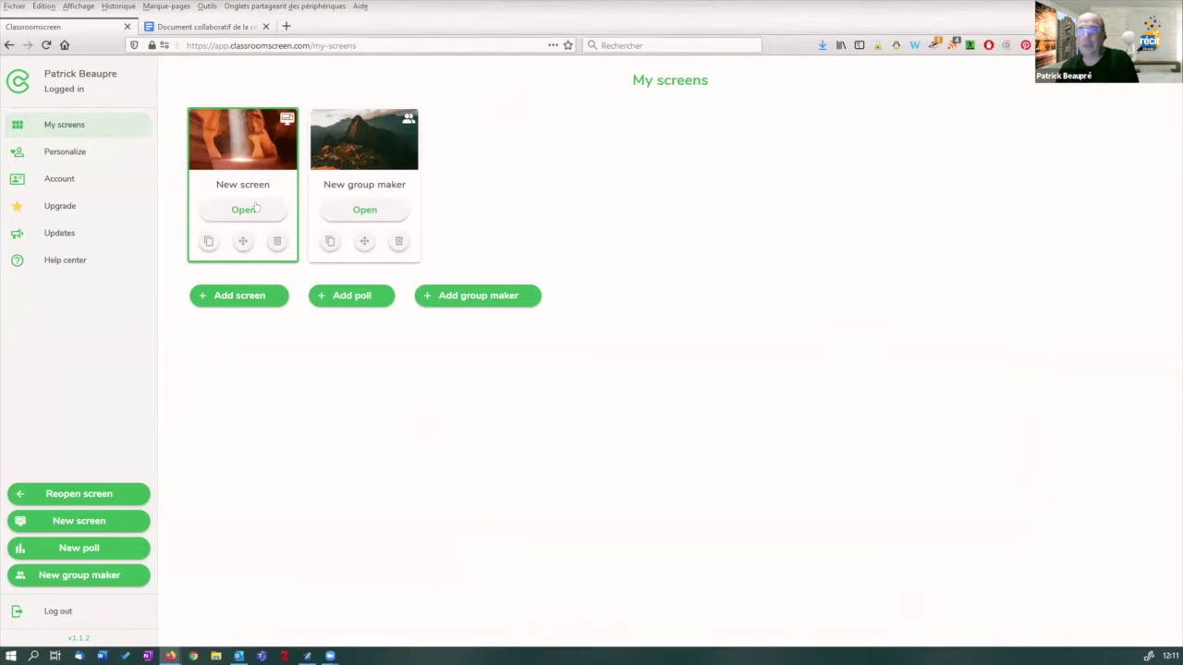
# Add a new poll to the saved screens and return to the My screens overview from the canyon screen
pyautogui.click(341, 294)
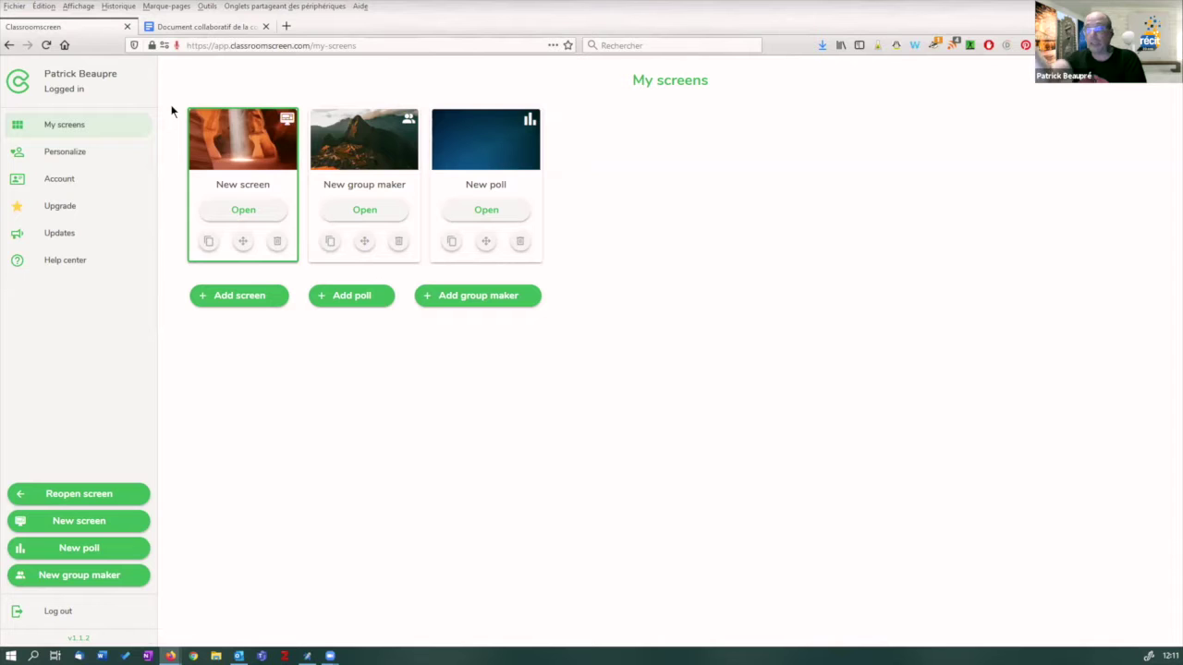
pyautogui.click(8, 45)
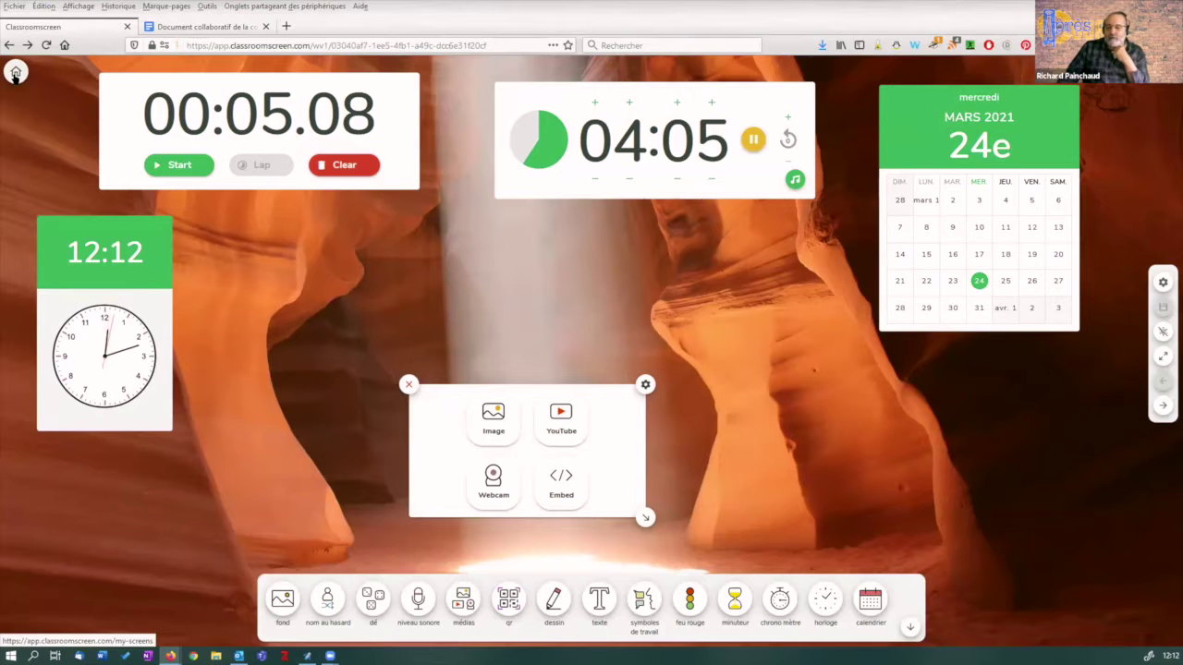
pyautogui.click(14, 72)
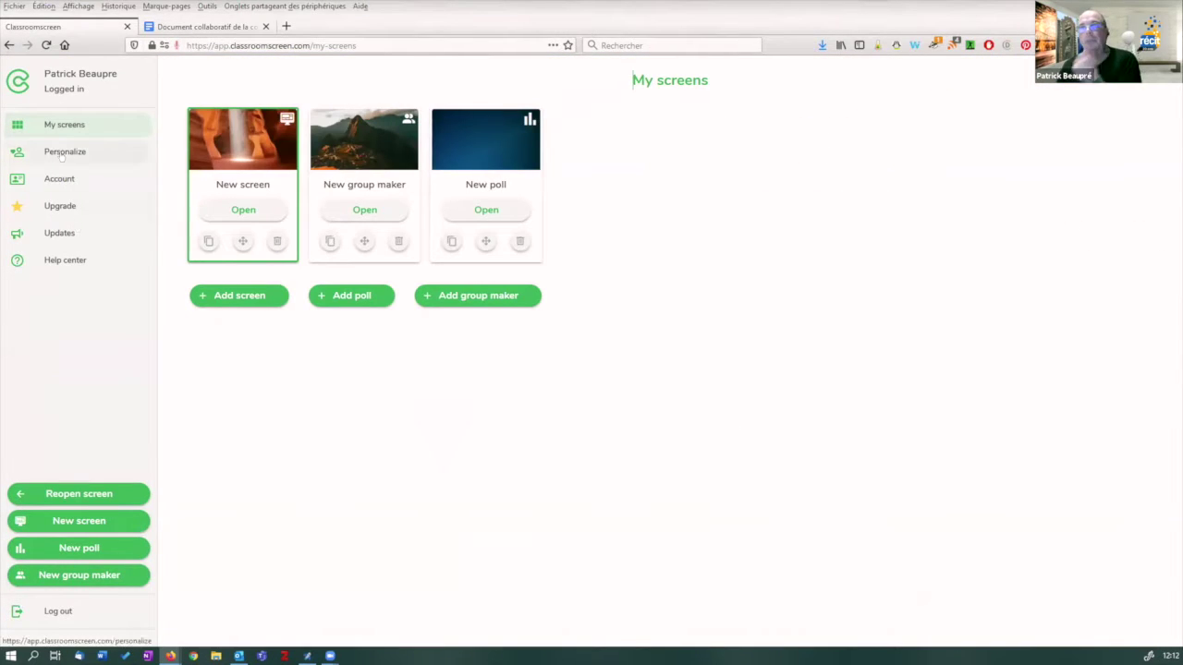
# In the Personalize settings, move the background and sound level widgets to the end of the widget bar
pyautogui.click(61, 156)
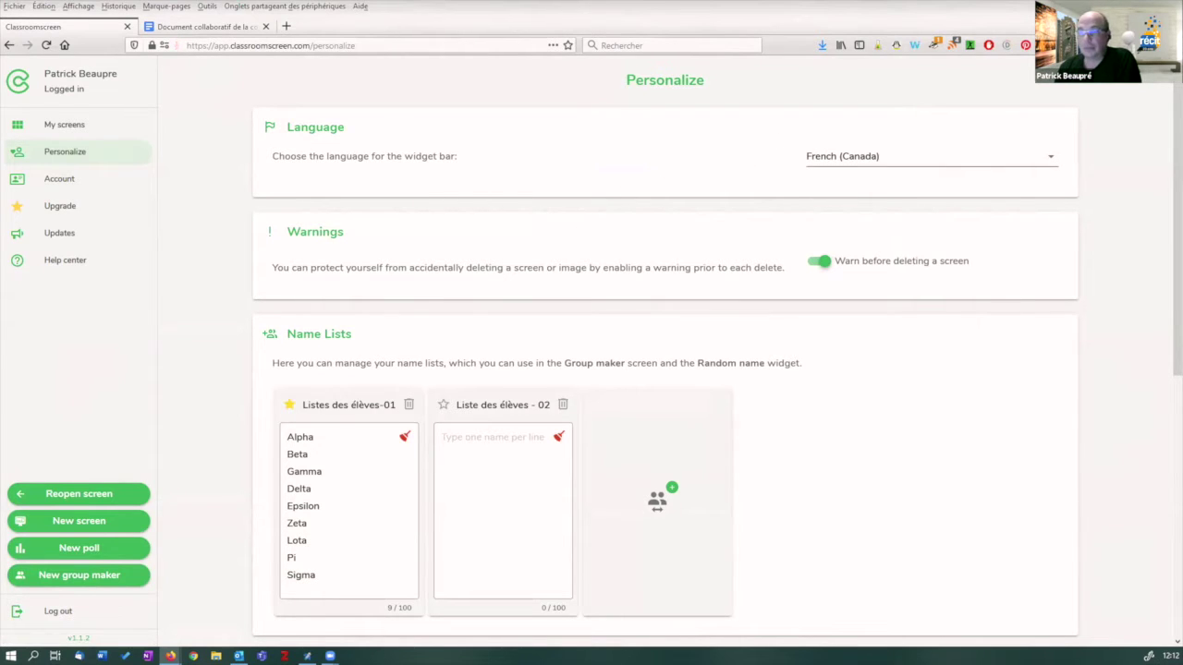
pyautogui.scroll(-5, 502, 286)
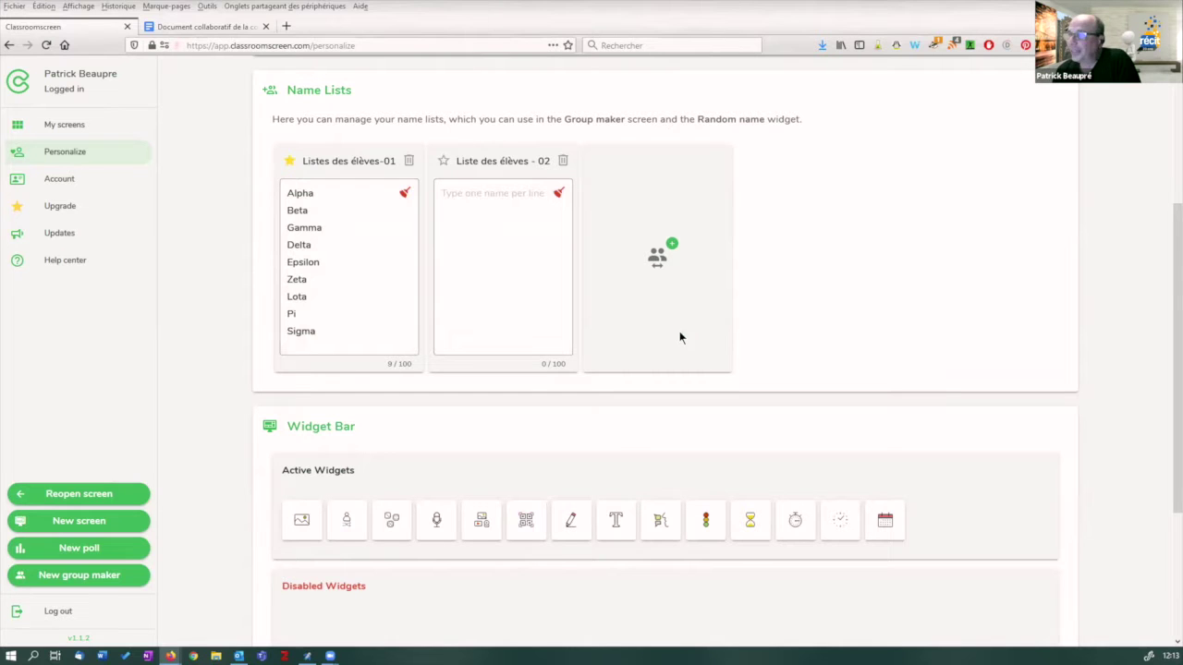
pyautogui.scroll(-3, 614, 423)
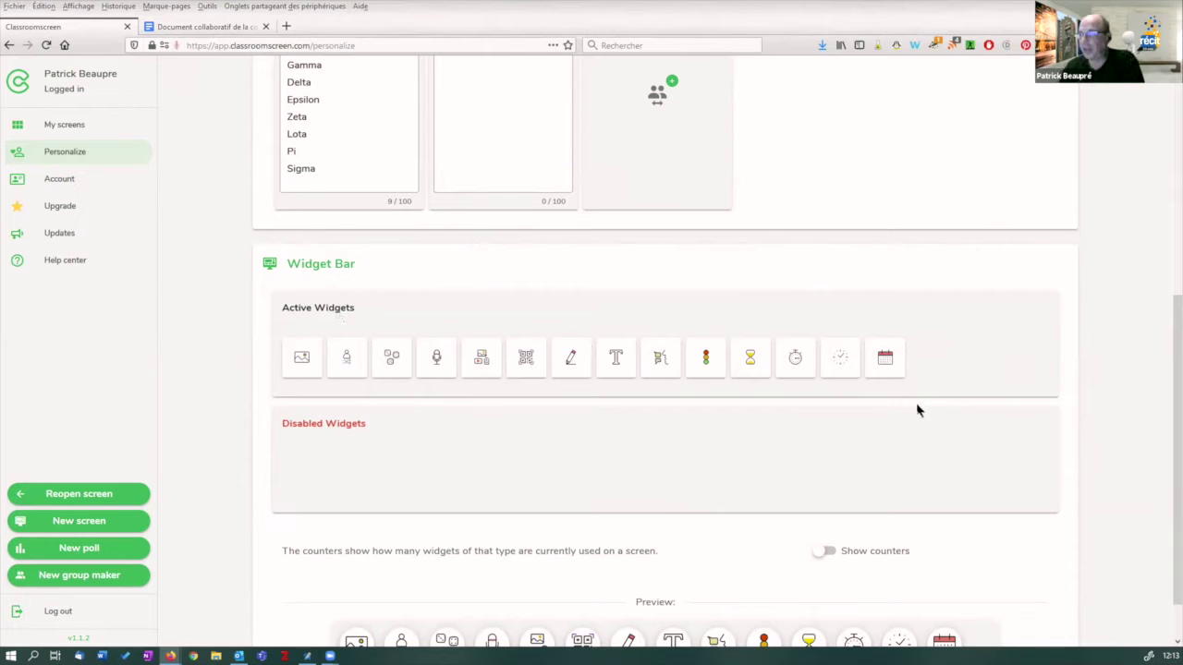
pyautogui.moveTo(384, 364)
pyautogui.mouseDown()
pyautogui.moveTo(398, 481)
pyautogui.moveTo(388, 379)
pyautogui.mouseUp()
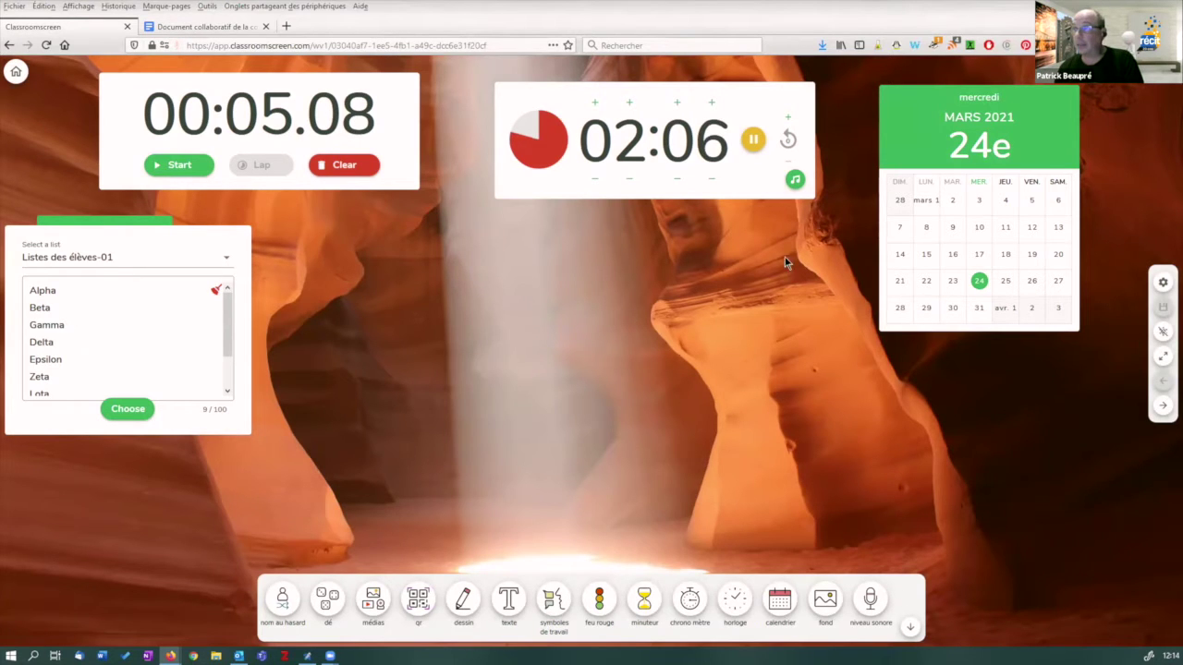
# Add a drawing widget to the canyon screen and sketch a few freehand black lines in it
pyautogui.click(201, 26)
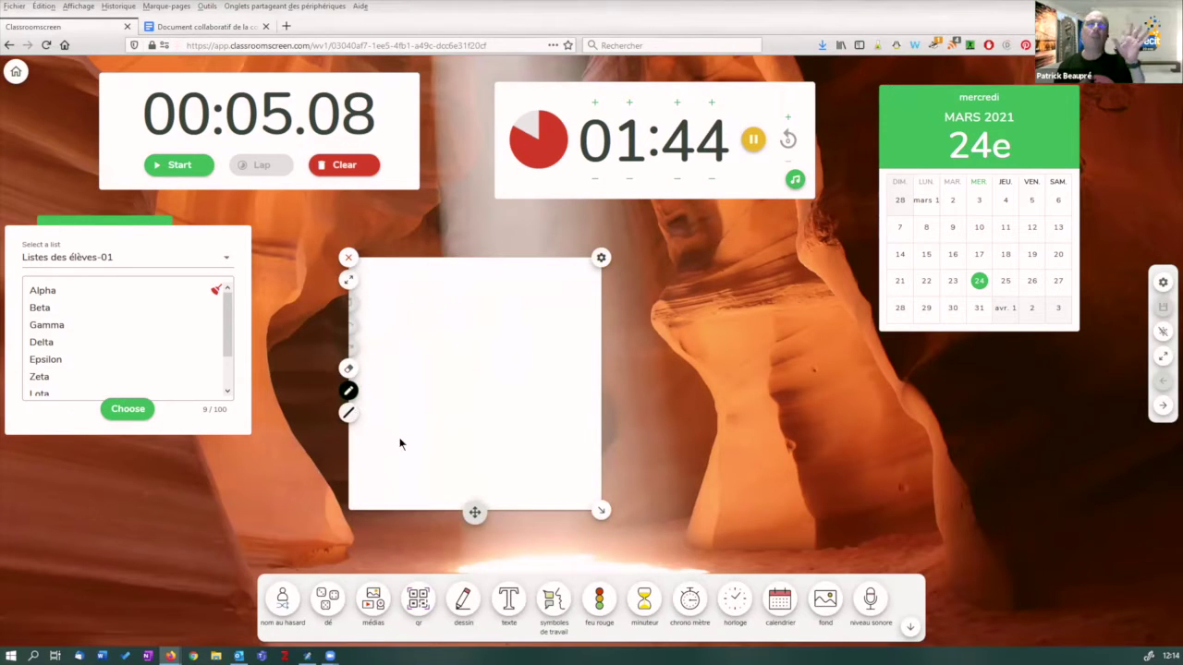
pyautogui.click(476, 325)
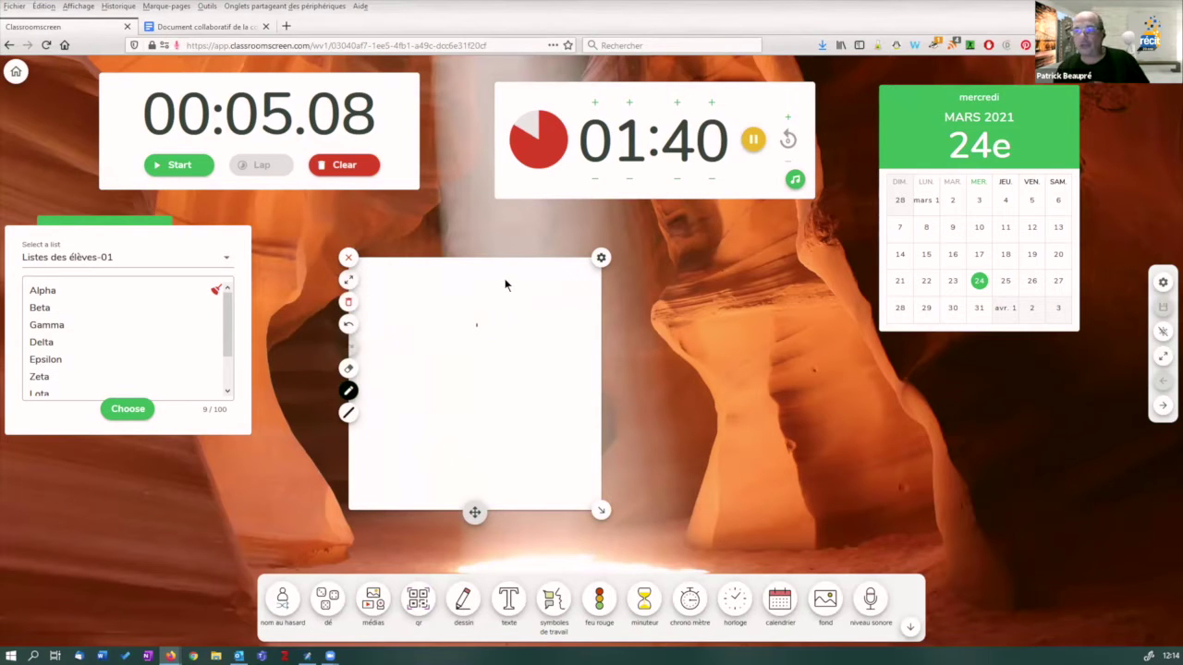
pyautogui.moveTo(479, 307); pyautogui.dragTo(447, 354)
pyautogui.moveTo(464, 419)
pyautogui.mouseDown()
pyautogui.moveTo(454, 417)
pyautogui.moveTo(469, 409)
pyautogui.mouseUp()
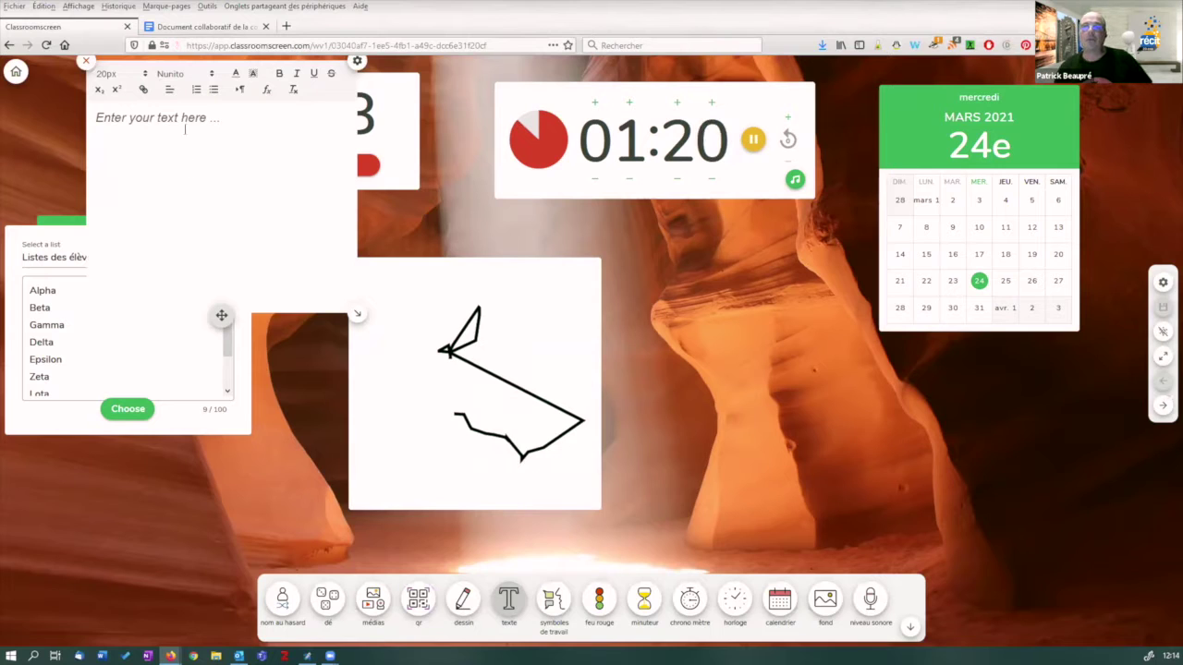
# Enter "xvgndsfthdfghdfgh" in a text widget, and remove both the text and drawing widgets
pyautogui.write('xvgndsfthdfghdfgh')
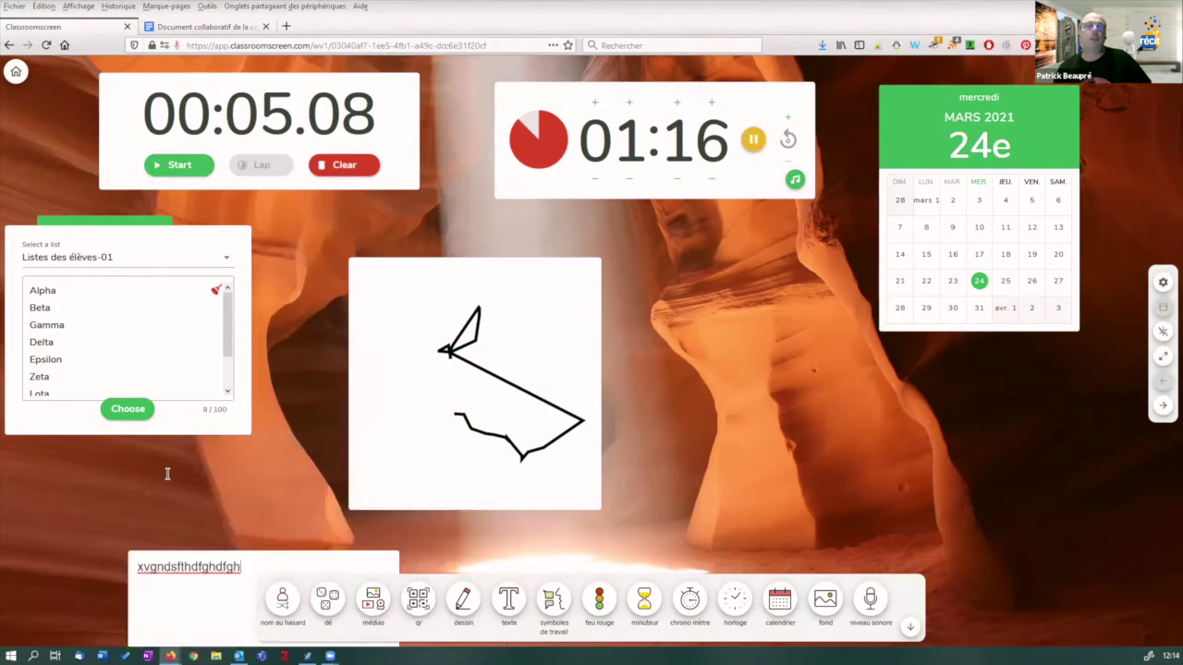
pyautogui.moveTo(8, 409)
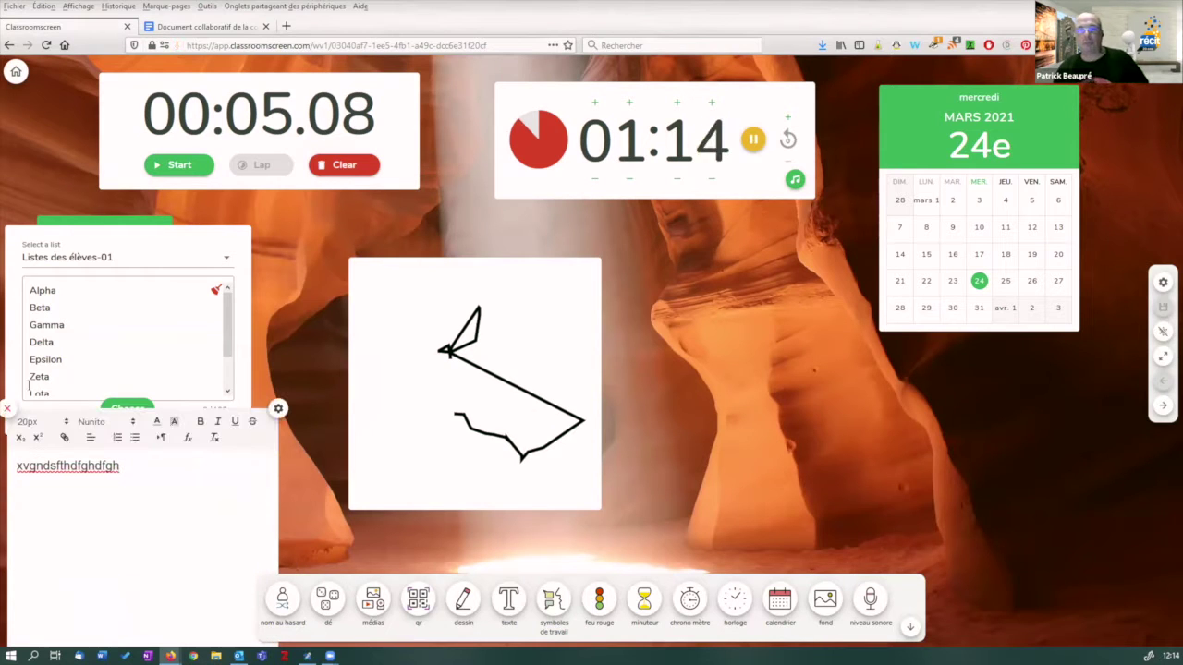
pyautogui.click(8, 409)
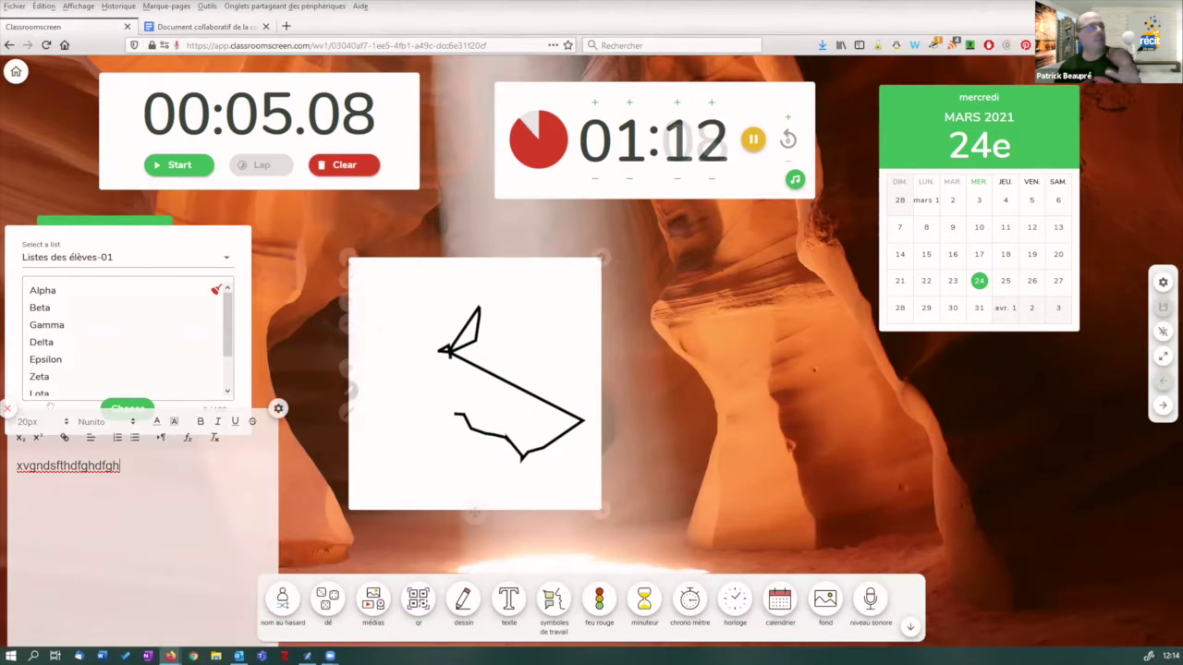
pyautogui.click(348, 261)
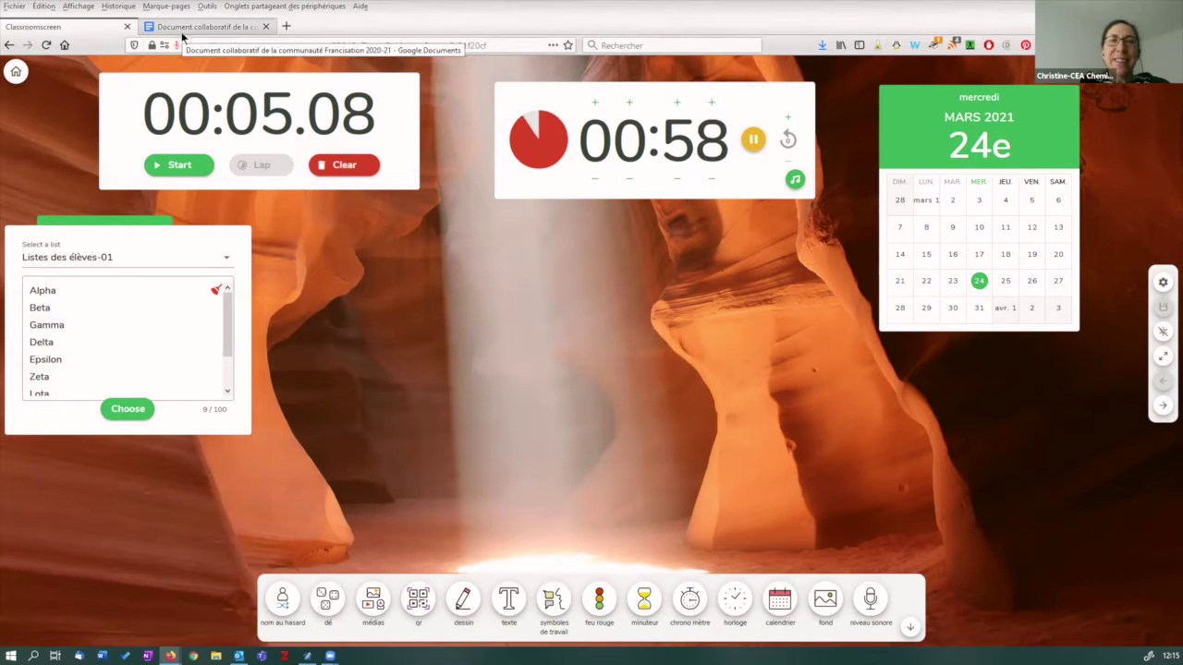
# View the 24 mars agenda in the collaborative Google Docs document and return to Classroomscreen
pyautogui.click(208, 26)
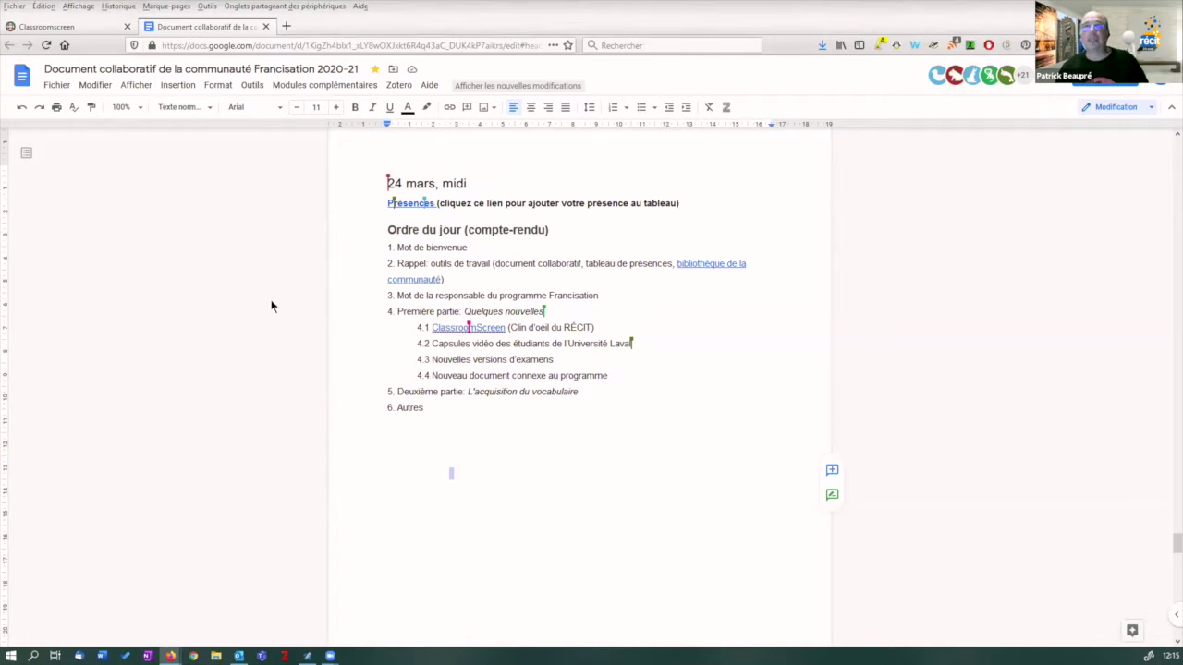
pyautogui.click(46, 26)
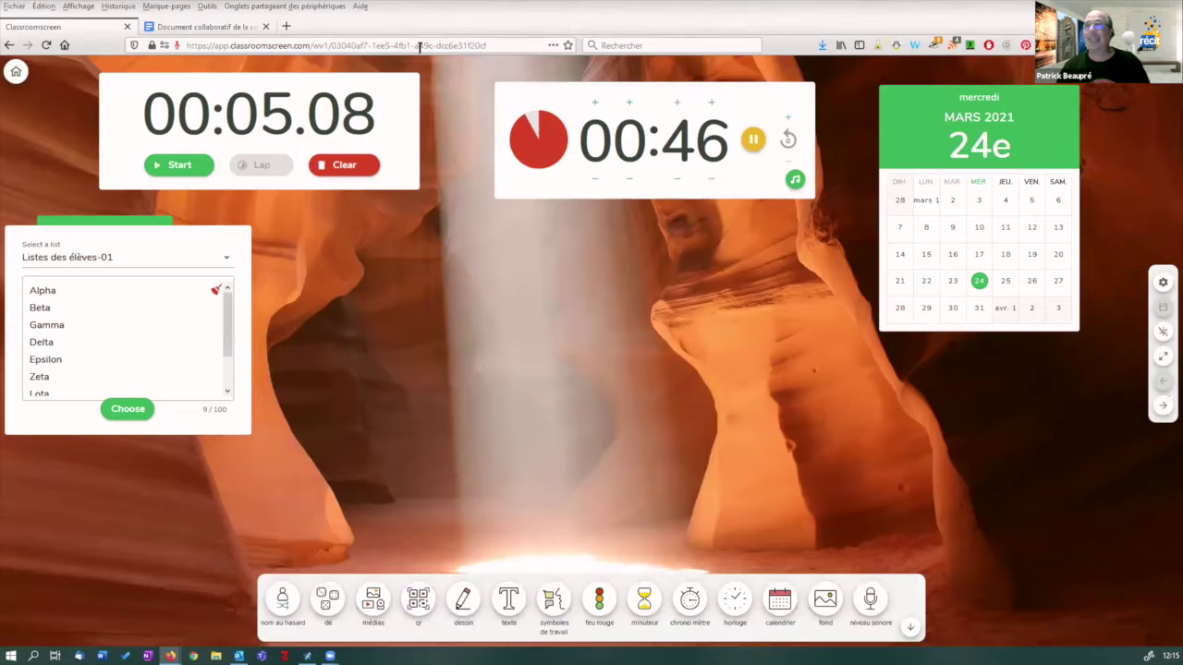